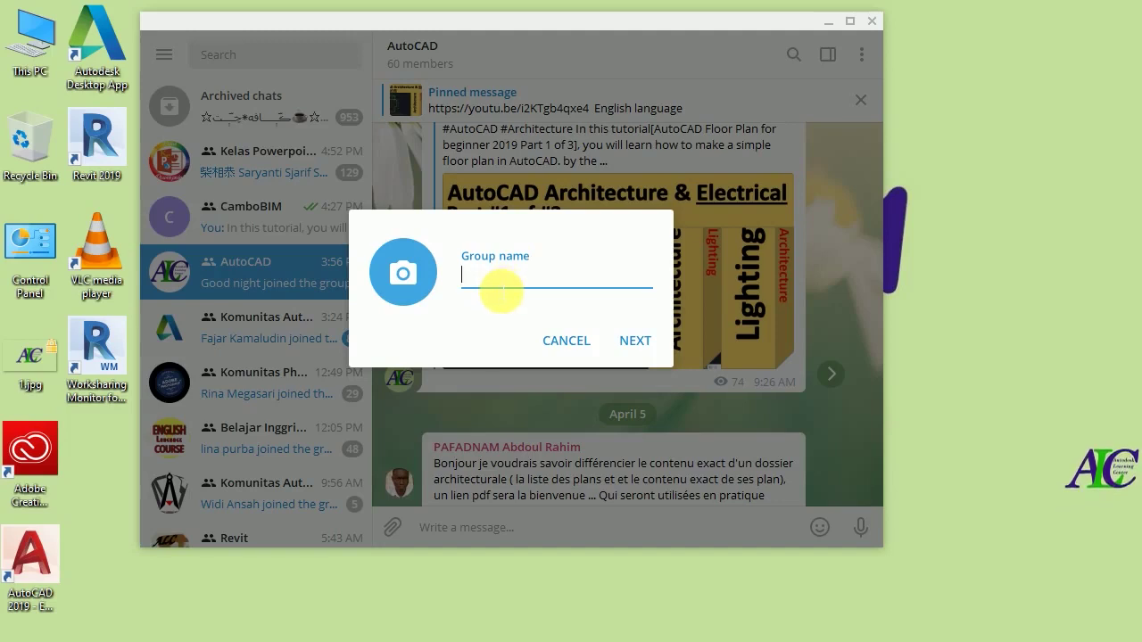
Name the group ALC, set the cropped 1.jpg logo as its photo, and continue
{"action": "type", "text": "ALC"}
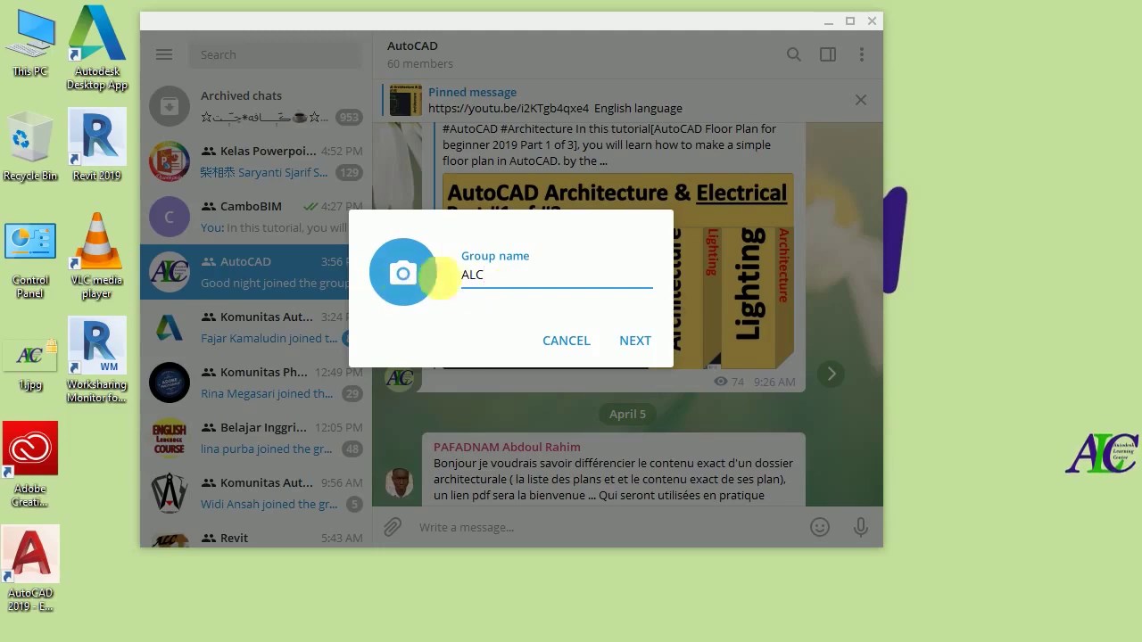
{"action": "left_click", "coordinate": [413, 277]}
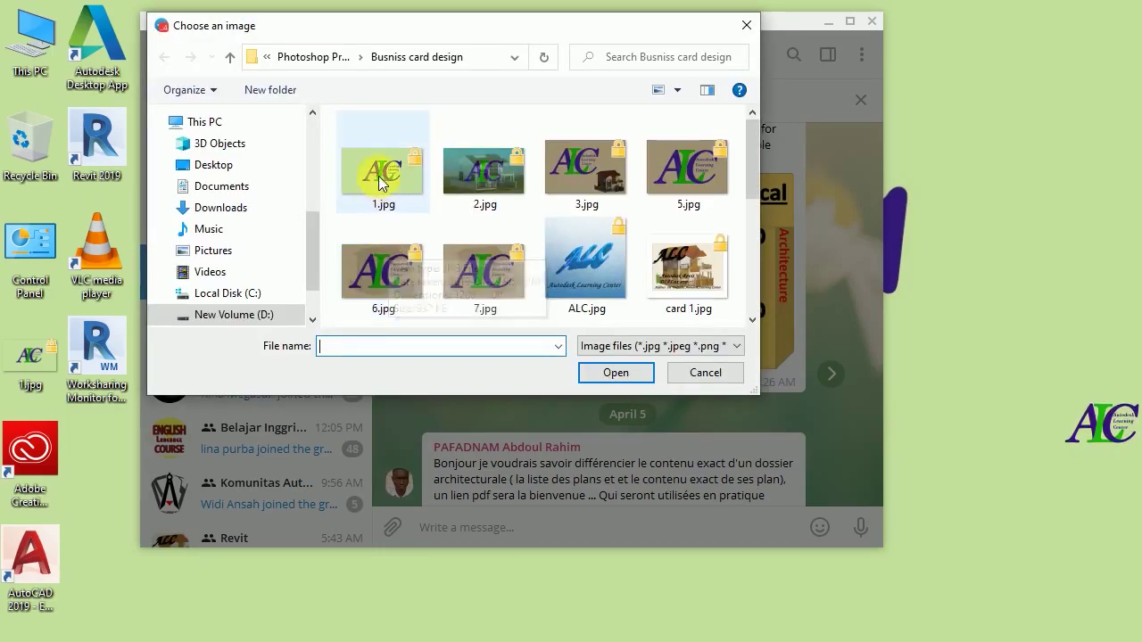
{"action": "left_click", "coordinate": [383, 176]}
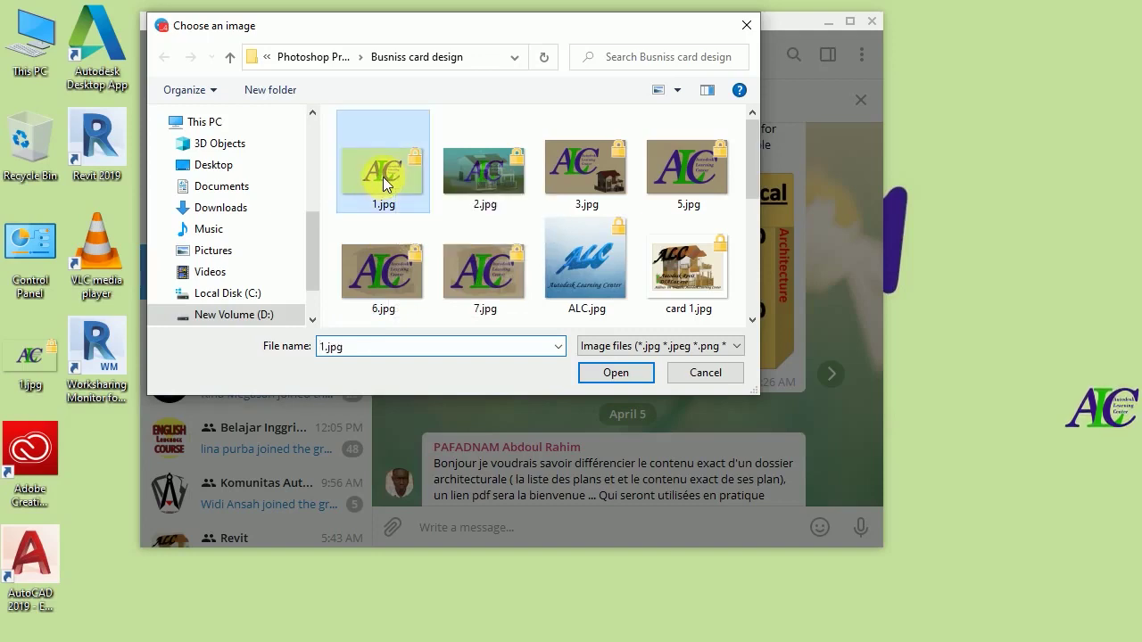
{"action": "left_click", "coordinate": [606, 375]}
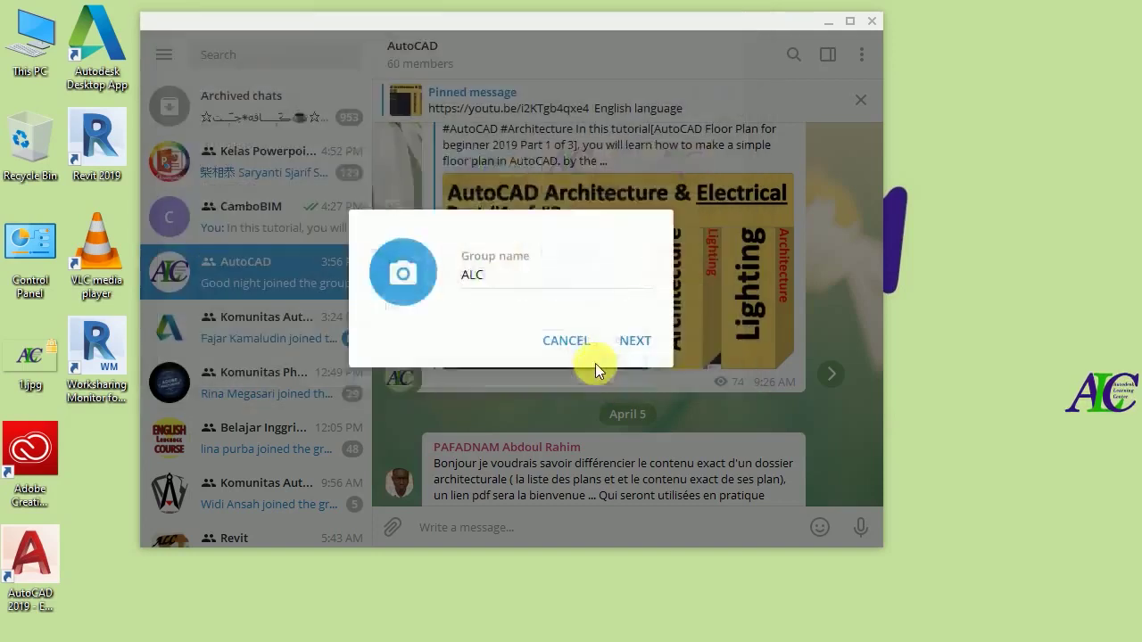
{"action": "mouse_move", "coordinate": [521, 284]}
{"action": "left_mouse_down"}
{"action": "mouse_move", "coordinate": [498, 282]}
{"action": "mouse_move", "coordinate": [530, 285]}
{"action": "left_mouse_up"}
{"action": "left_click", "coordinate": [638, 408]}
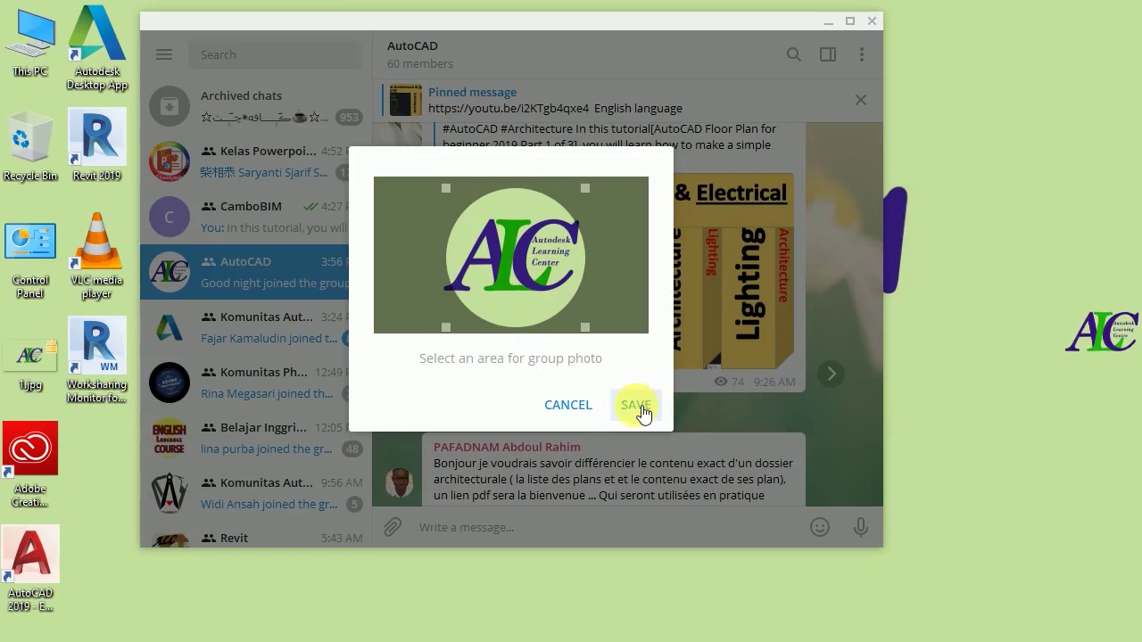
{"action": "left_click", "coordinate": [636, 350]}
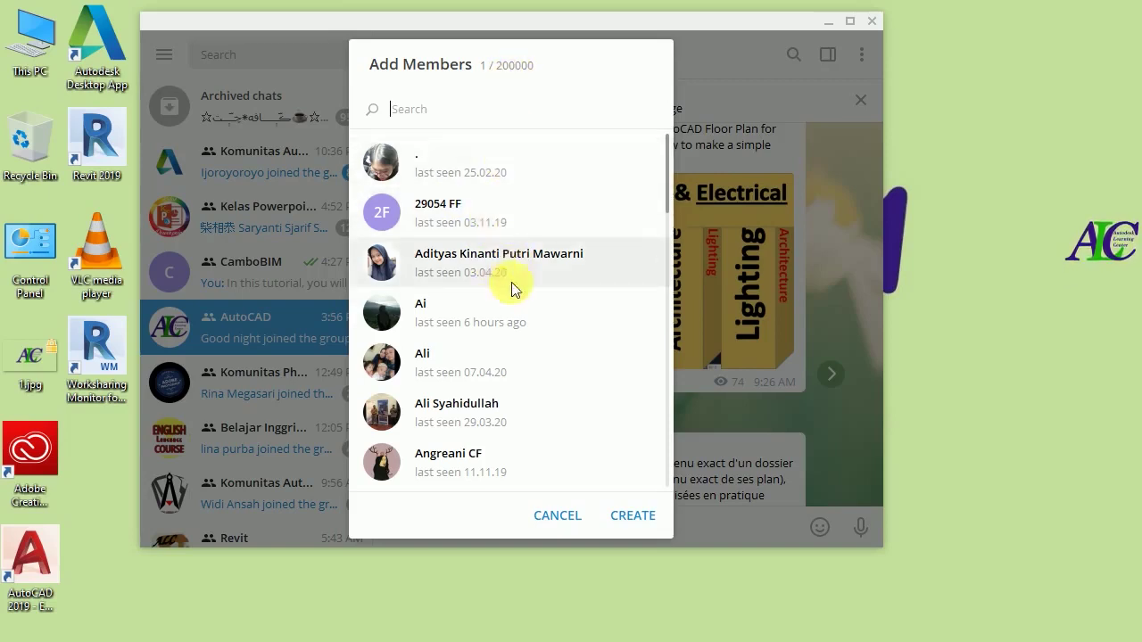
Add one contact as the second member (2 / 200000) and create the ALC group
{"action": "left_click", "coordinate": [473, 215]}
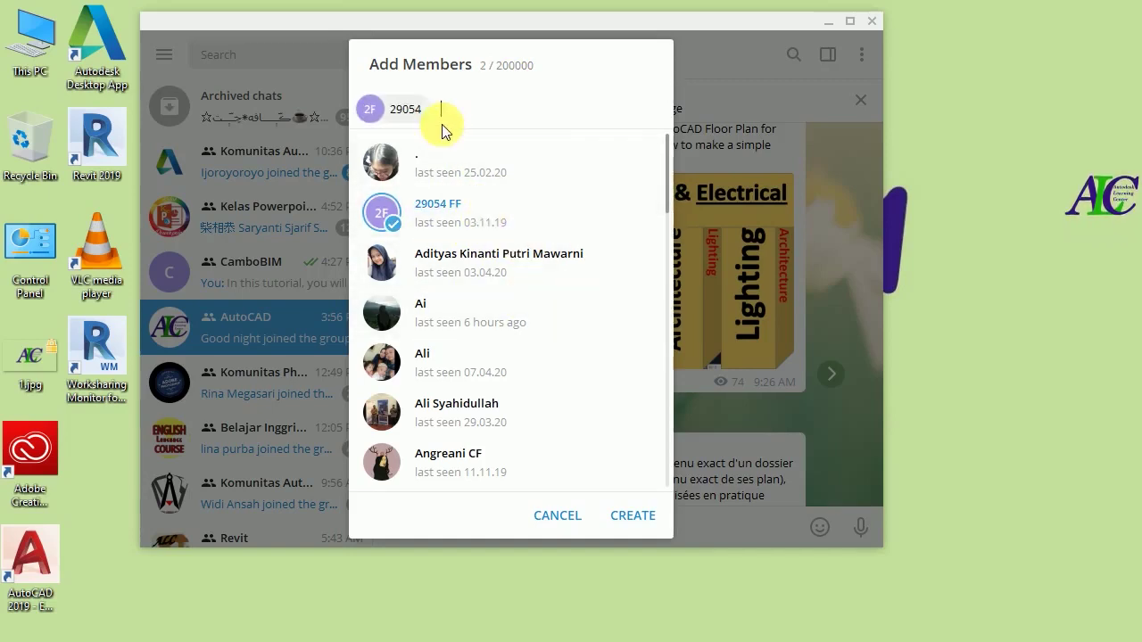
{"action": "left_click", "coordinate": [369, 108]}
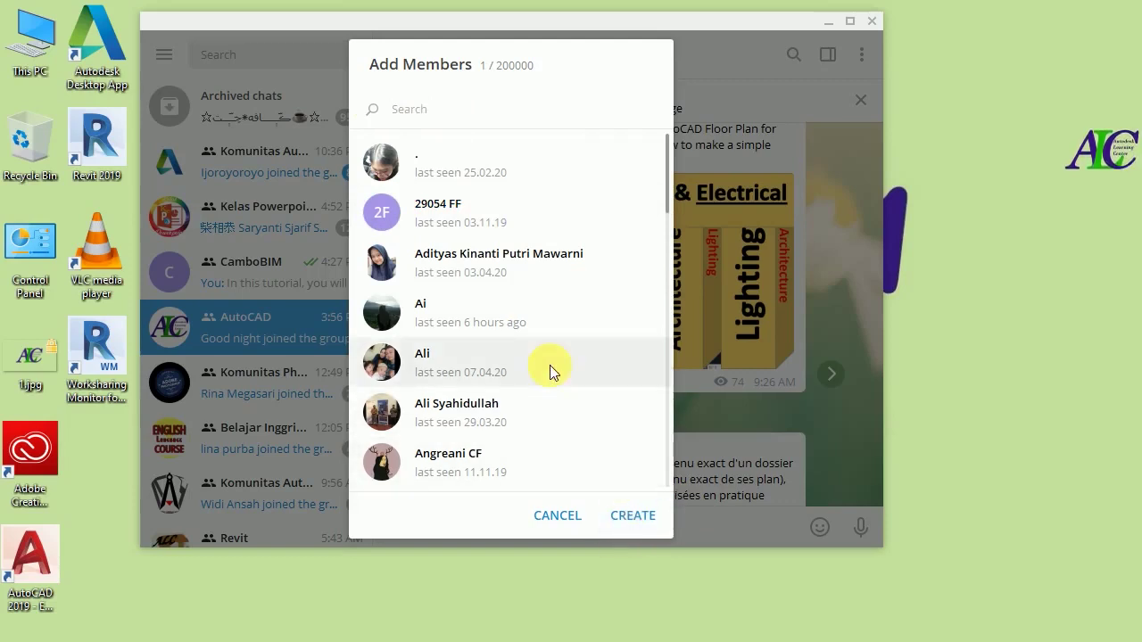
{"action": "left_click", "coordinate": [446, 217]}
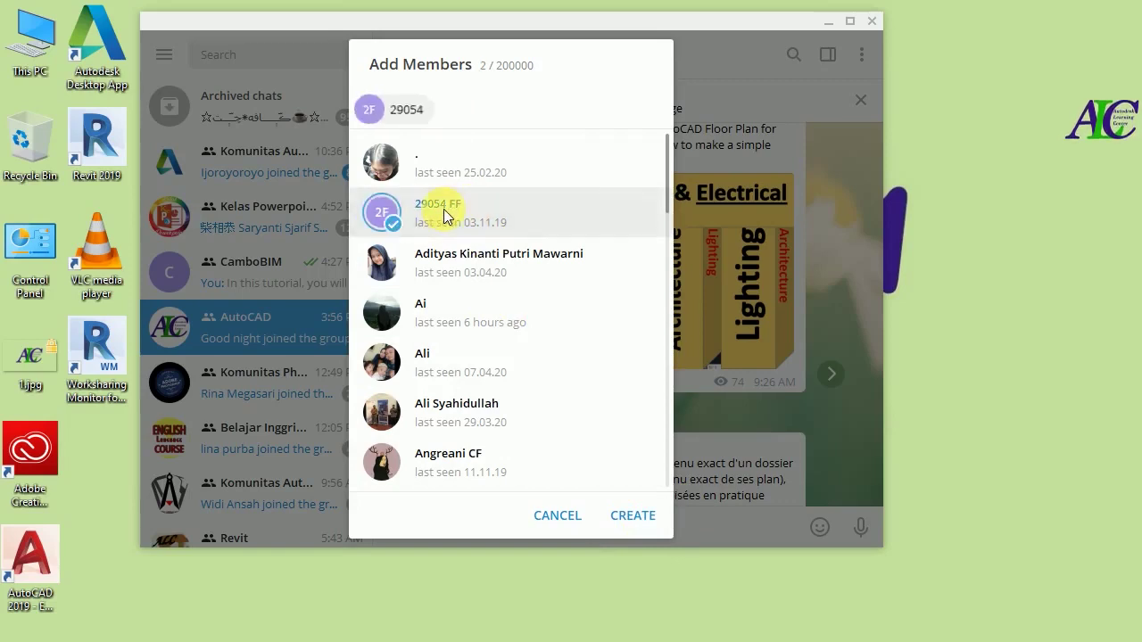
{"action": "left_click", "coordinate": [632, 514]}
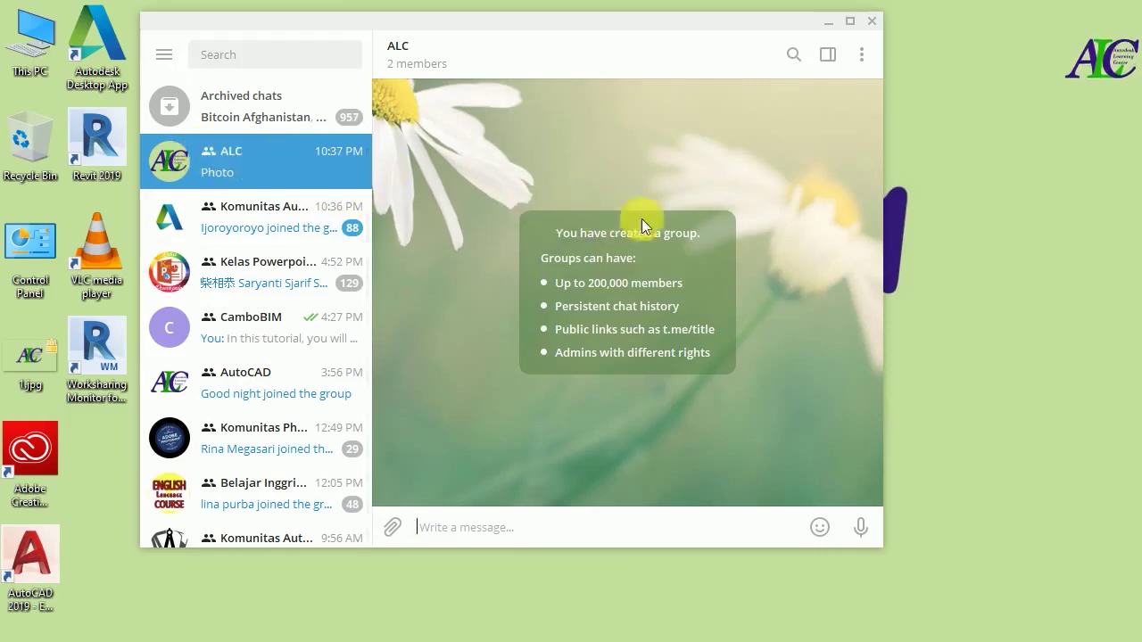
{"action": "left_click", "coordinate": [867, 62]}
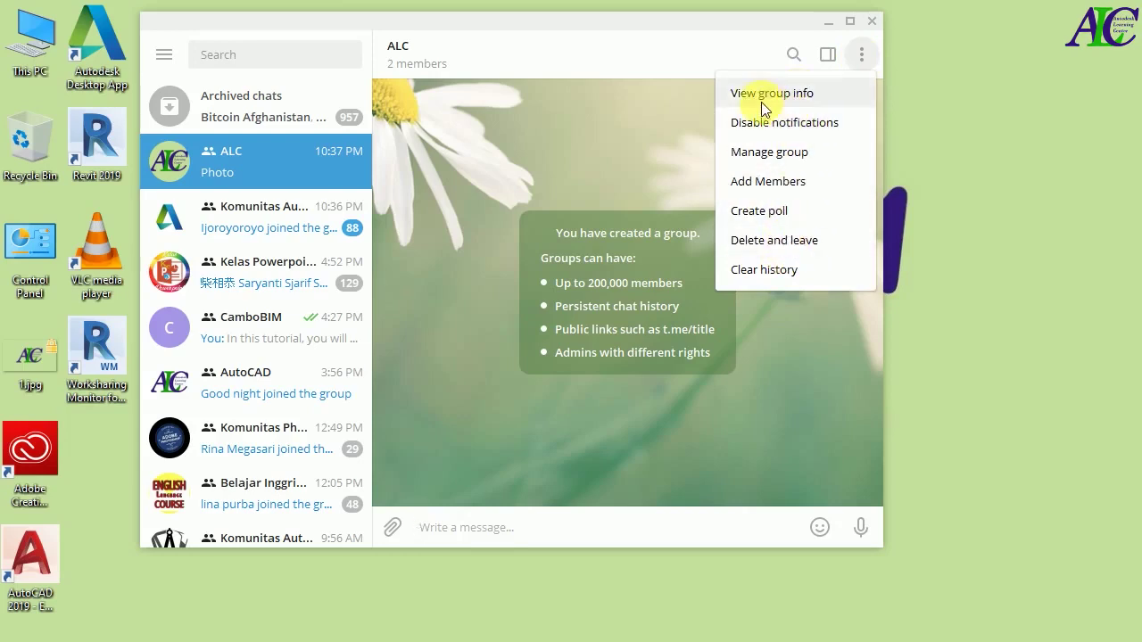
{"action": "left_click", "coordinate": [806, 96]}
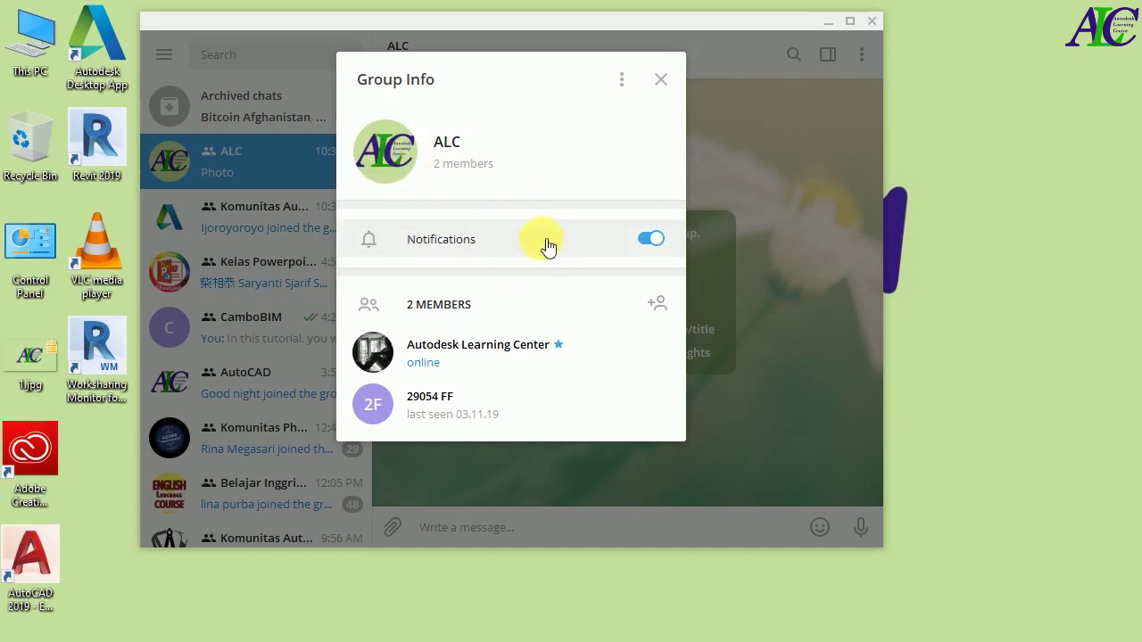
{"action": "left_click", "coordinate": [654, 242]}
{"action": "left_click", "coordinate": [664, 245]}
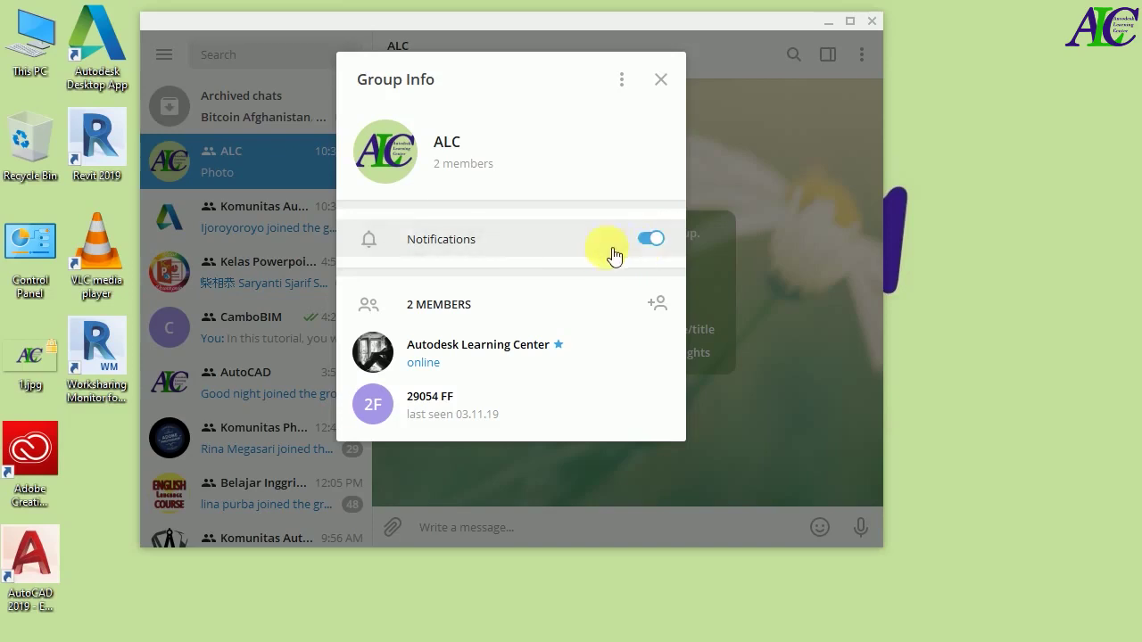
{"action": "left_click", "coordinate": [652, 304]}
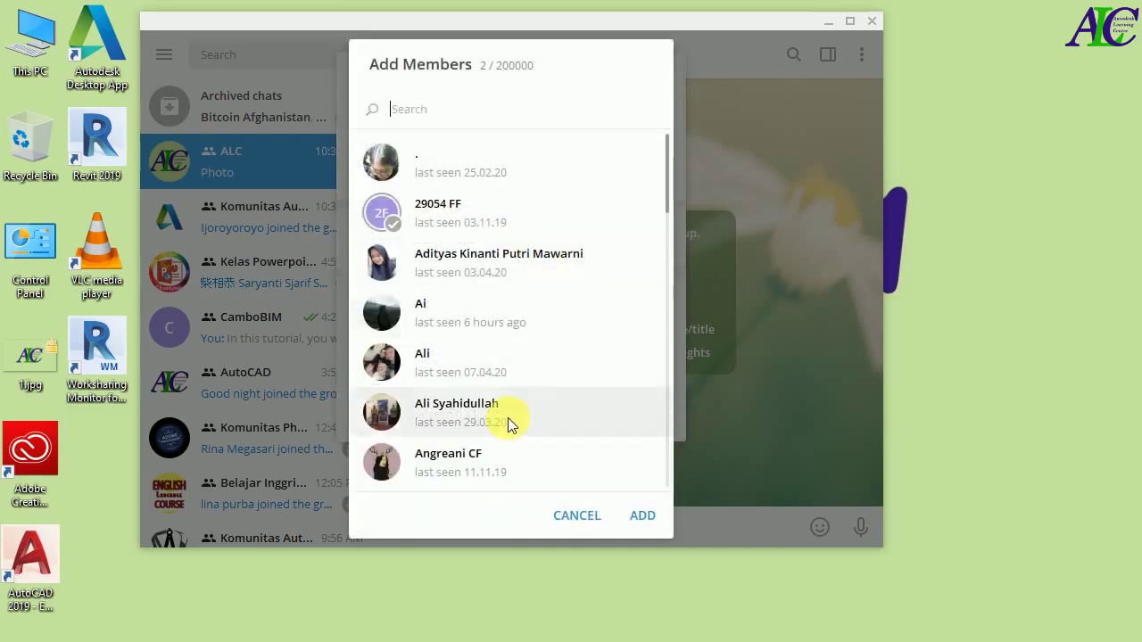
{"action": "left_click", "coordinate": [590, 519]}
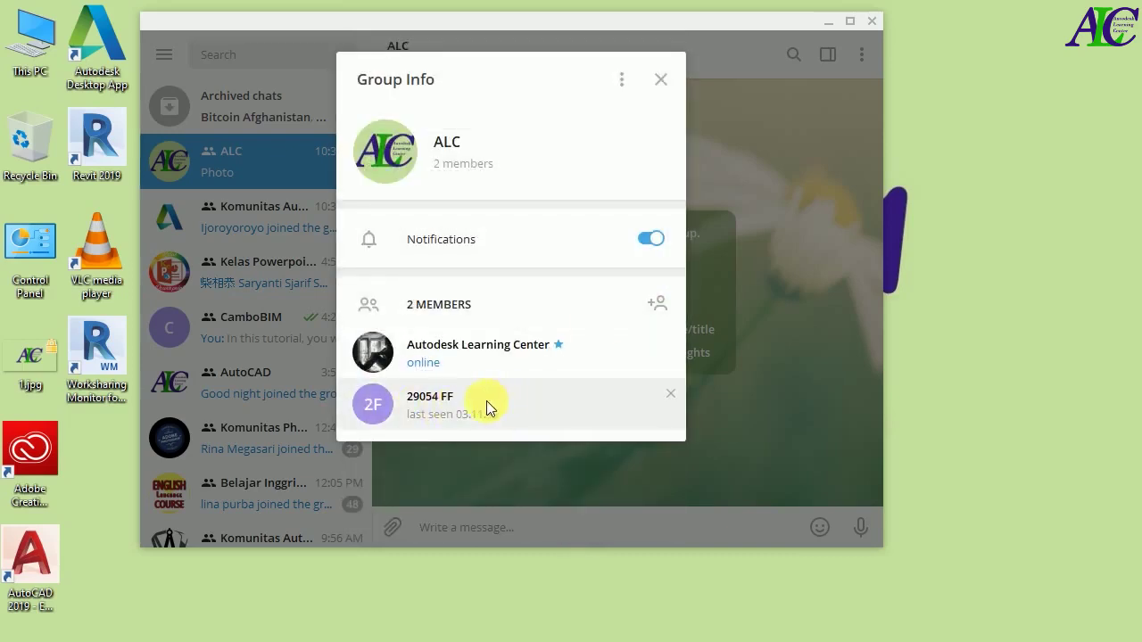
{"action": "left_click", "coordinate": [661, 80]}
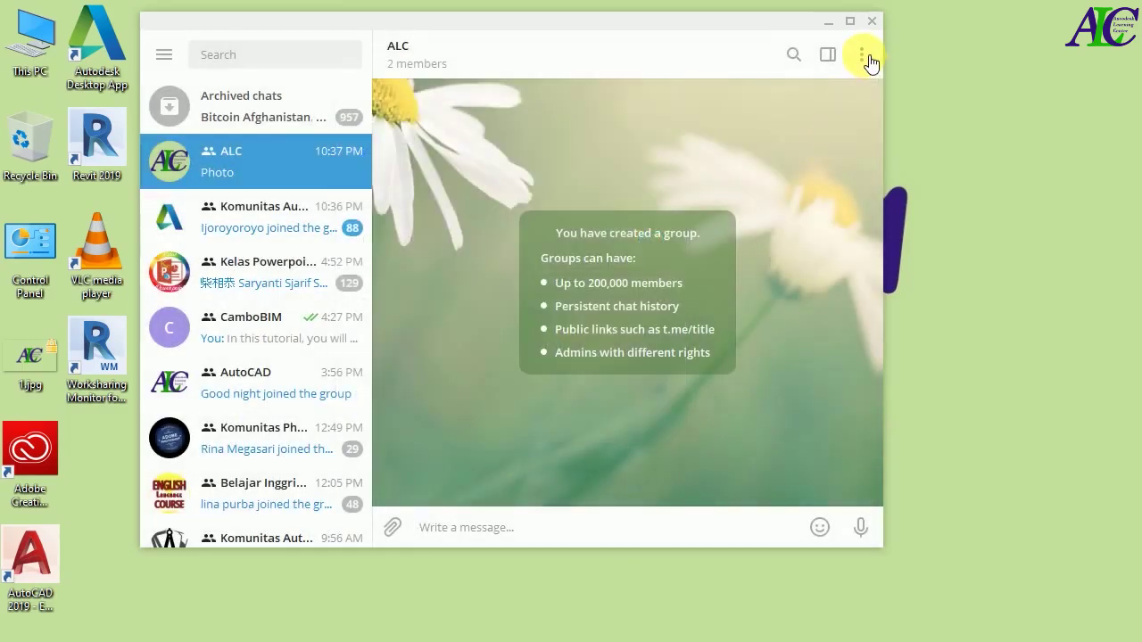
In Manage group, enter 'Autodesk learning center' as the ALC group description
{"action": "left_click", "coordinate": [862, 56]}
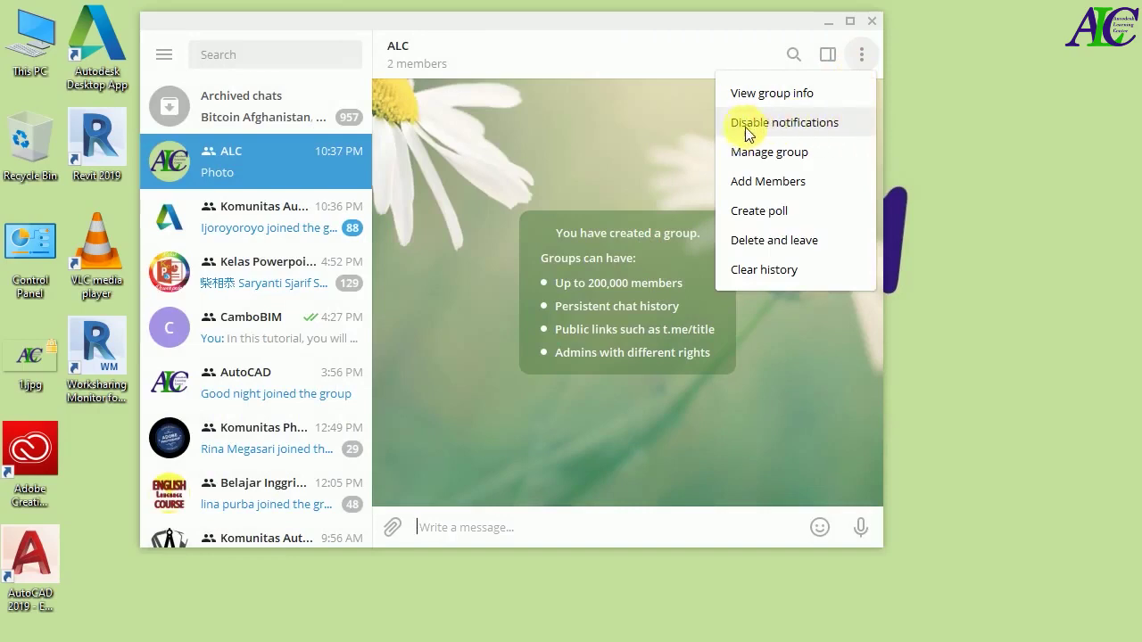
{"action": "left_click", "coordinate": [794, 152]}
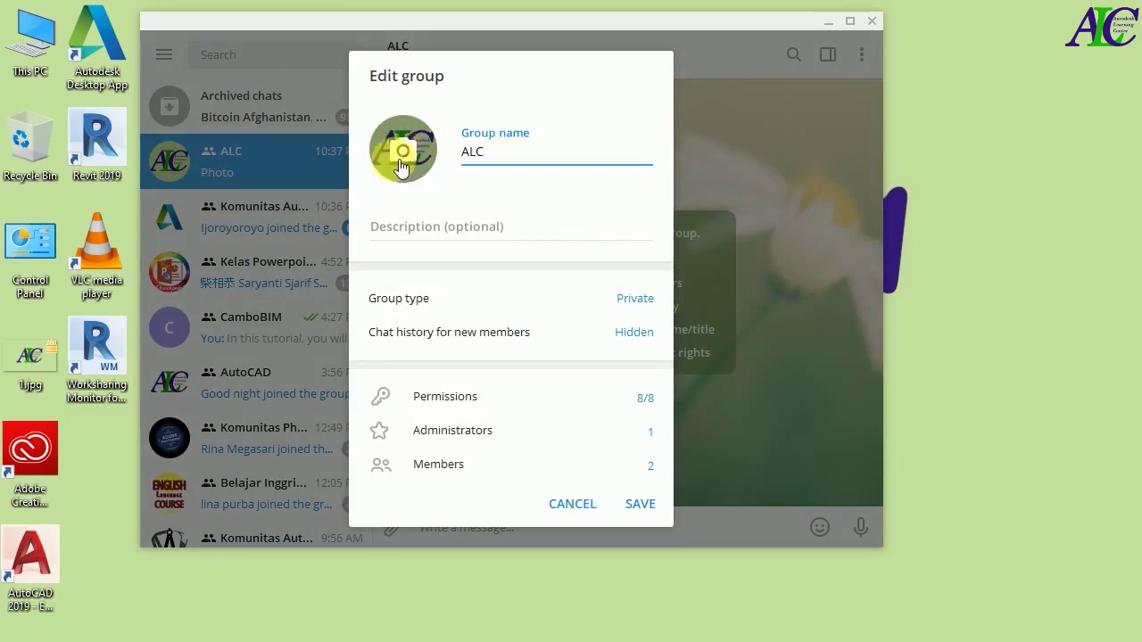
{"action": "left_click", "coordinate": [496, 234]}
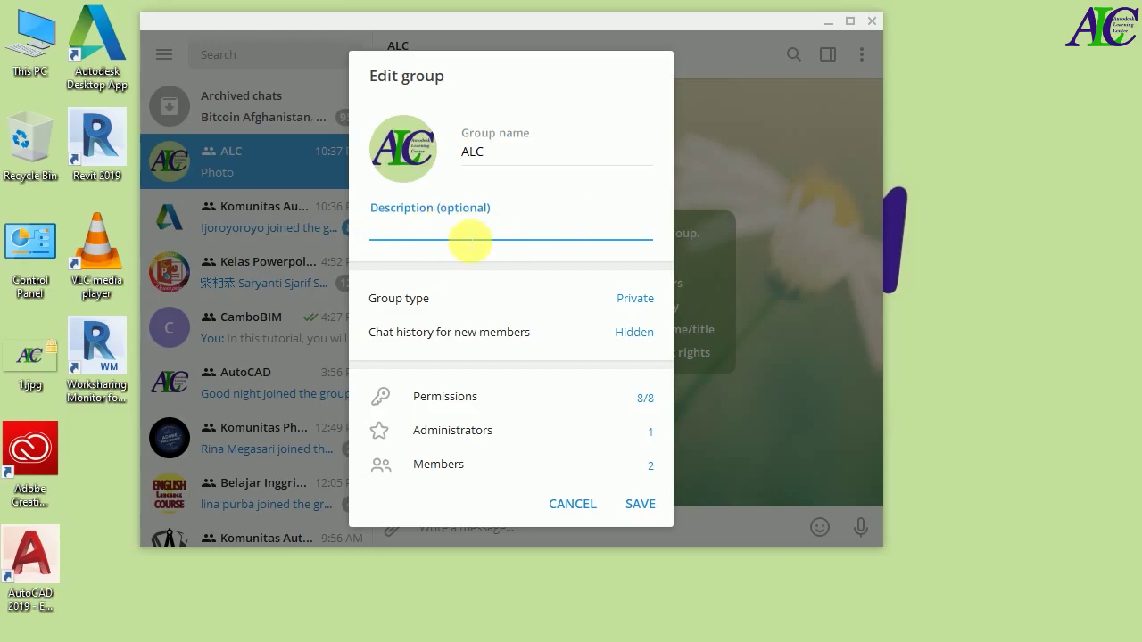
{"action": "type", "text": "Autodesk learning center"}
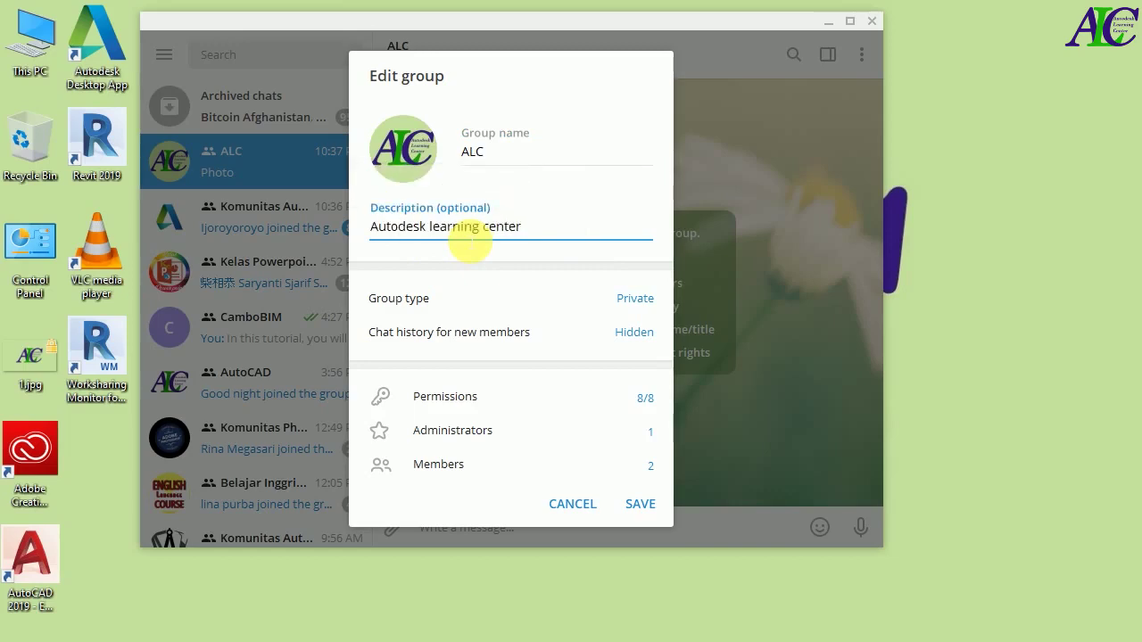
{"action": "key", "text": "Tab"}
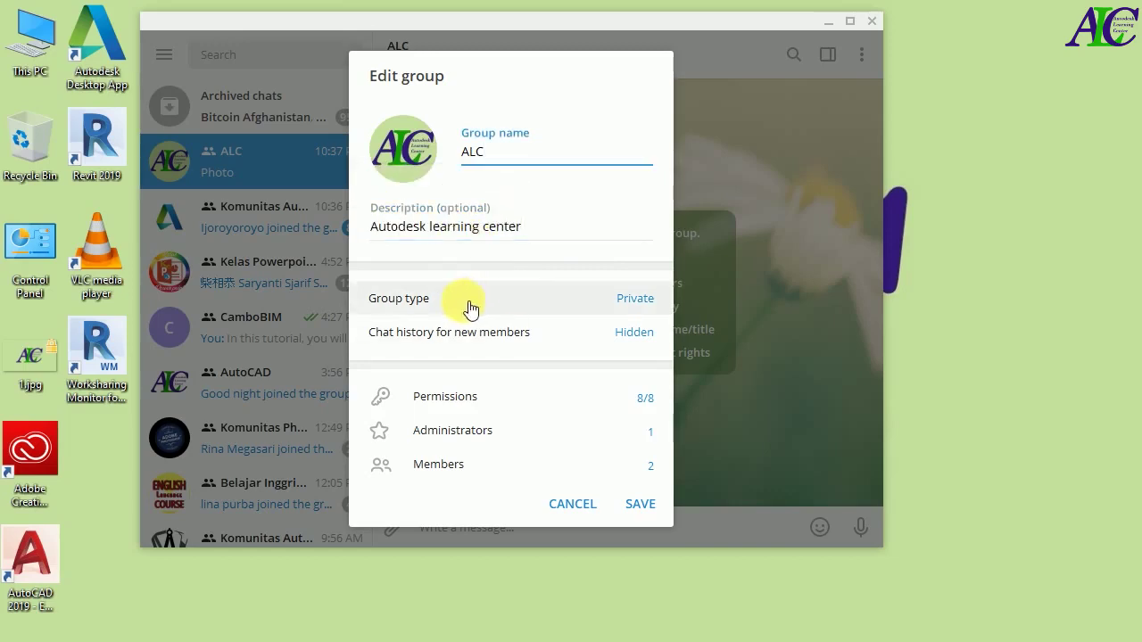
Make ALC a Public Group with the link t.me/alc12345 and save it
{"action": "left_click", "coordinate": [639, 307]}
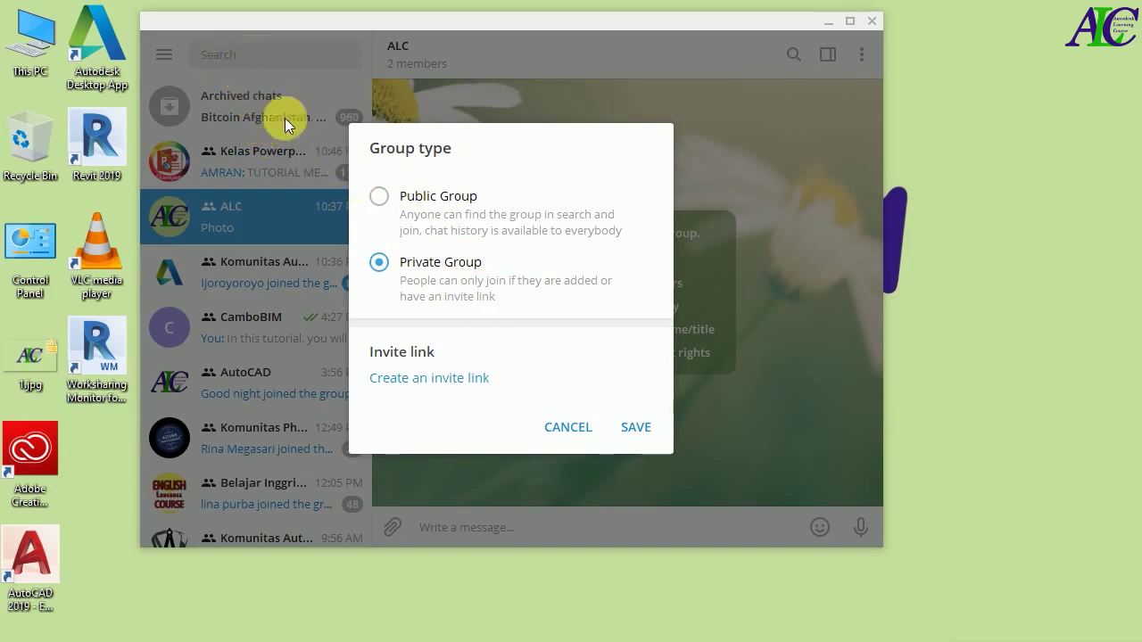
{"action": "left_click", "coordinate": [390, 200]}
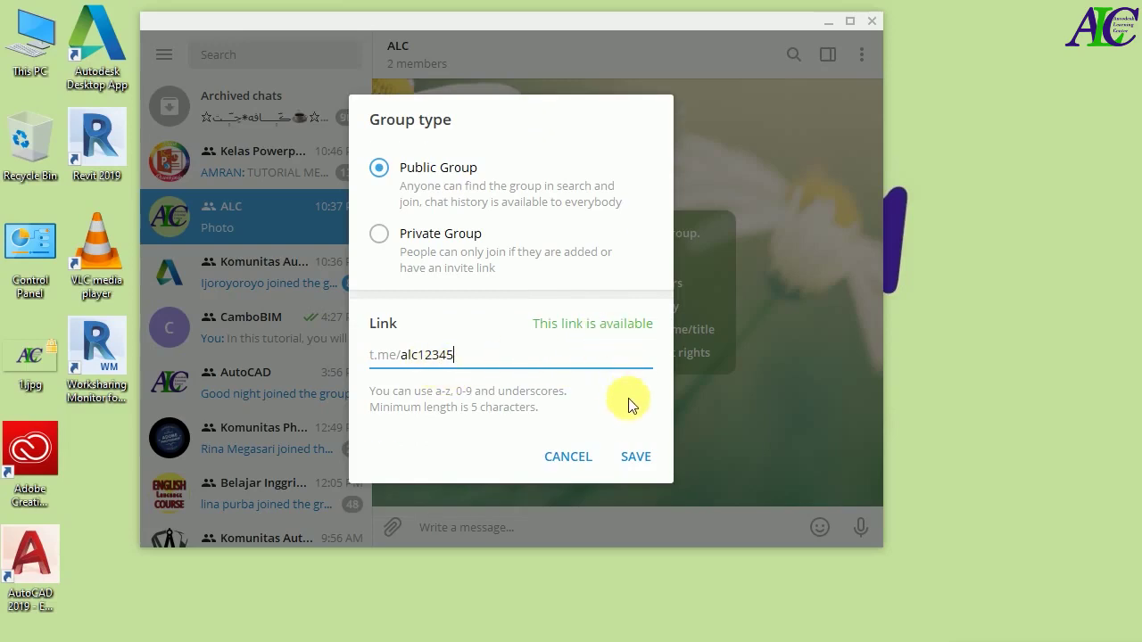
{"action": "left_click", "coordinate": [641, 459]}
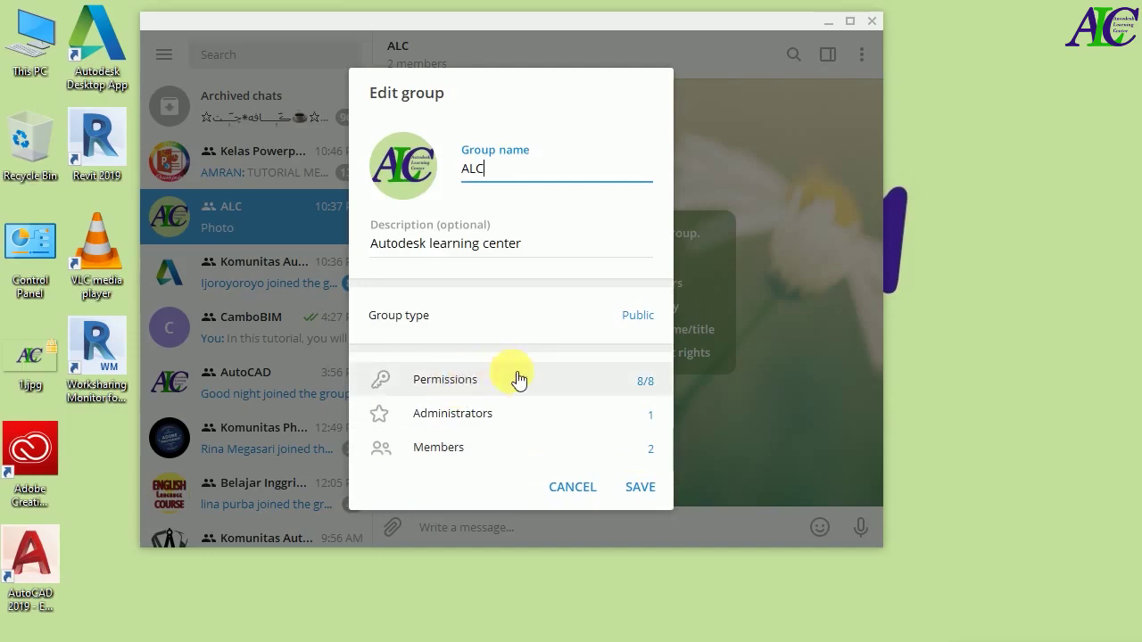
Limit member permissions to sending messages, adding members and pinning (3/8), and save
{"action": "left_click", "coordinate": [450, 382]}
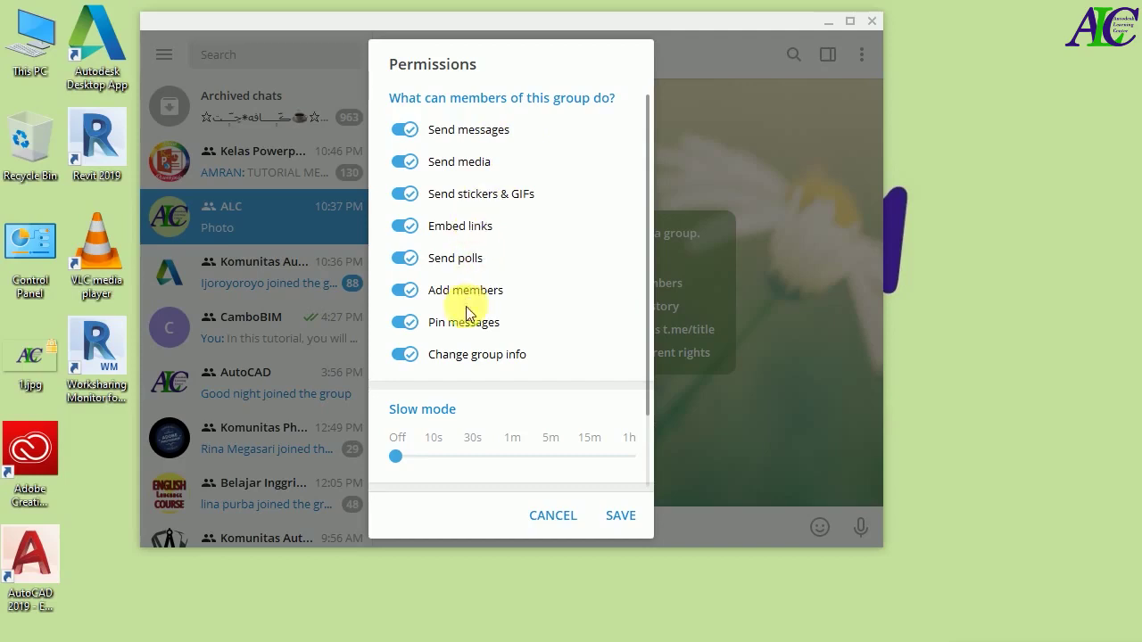
{"action": "left_click", "coordinate": [404, 130]}
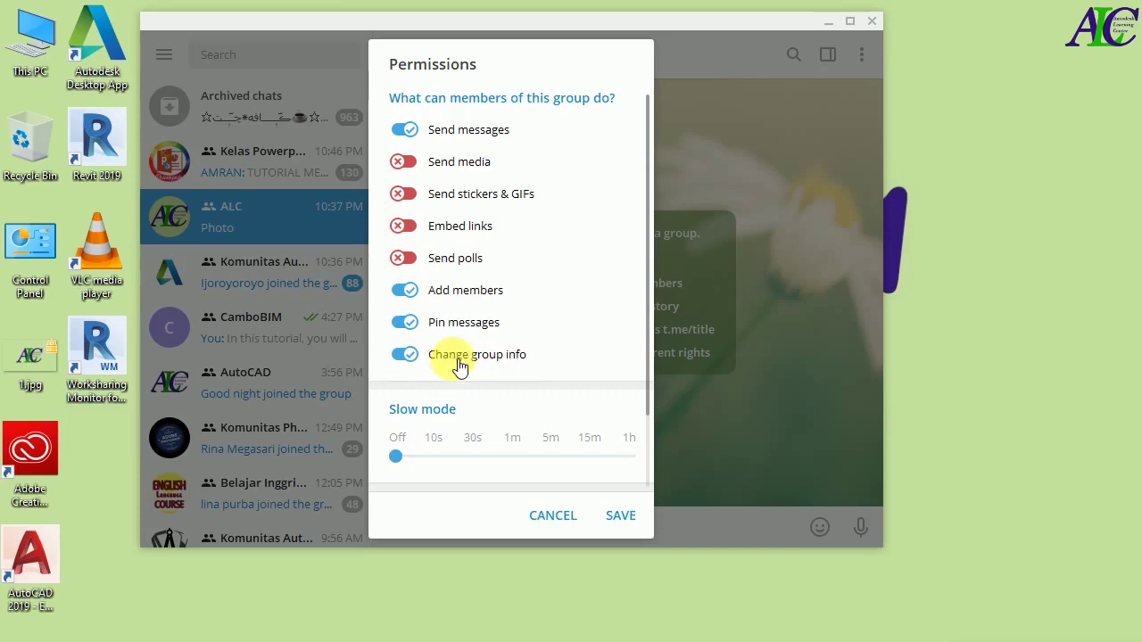
{"action": "left_click", "coordinate": [405, 357]}
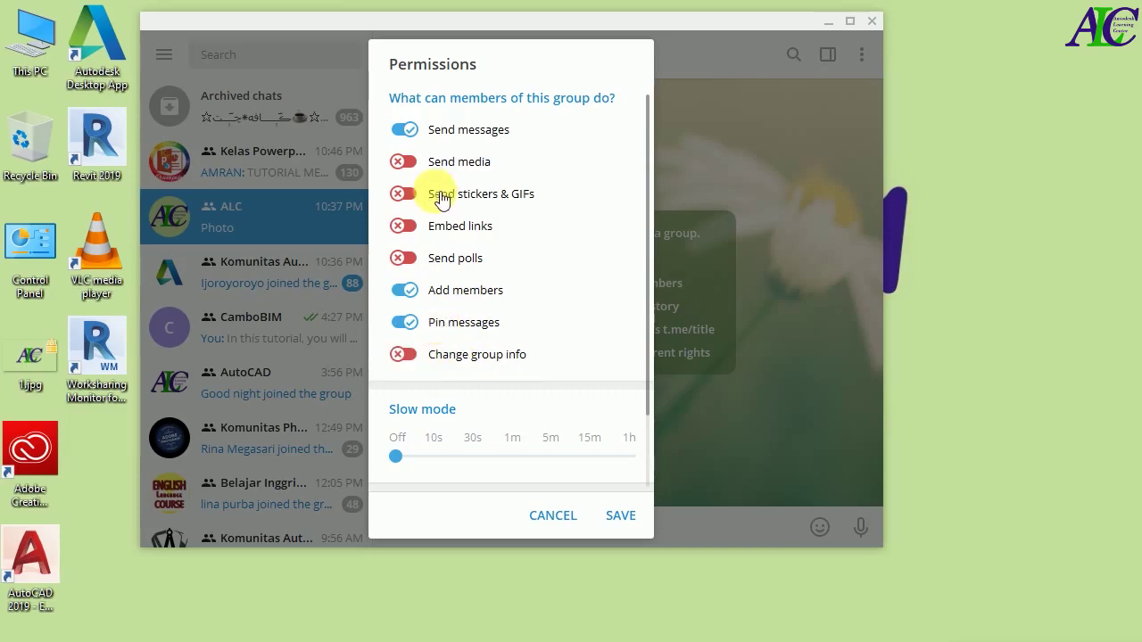
{"action": "left_click", "coordinate": [621, 516]}
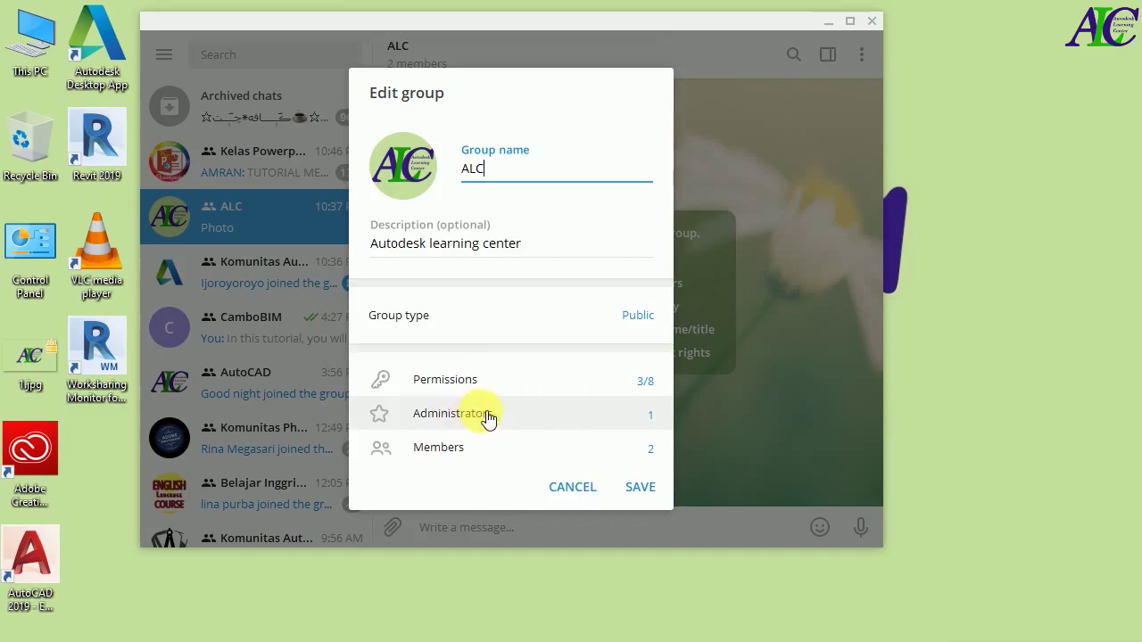
Review the Administrators list, then save all Edit group changes
{"action": "left_click", "coordinate": [482, 418]}
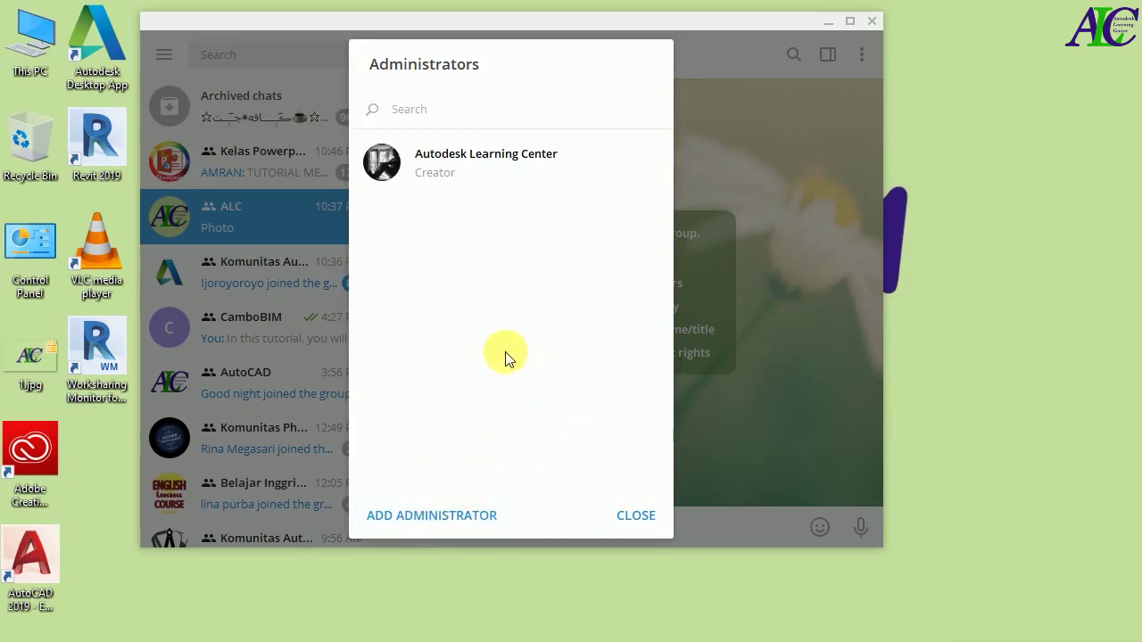
{"action": "left_click", "coordinate": [637, 516]}
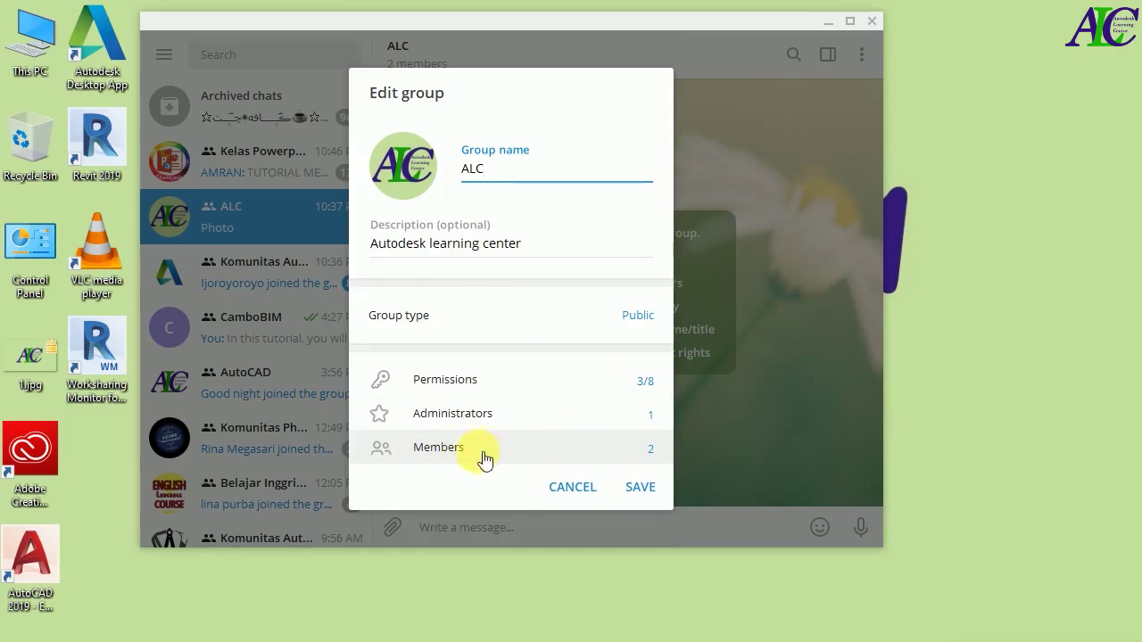
{"action": "left_click", "coordinate": [640, 488]}
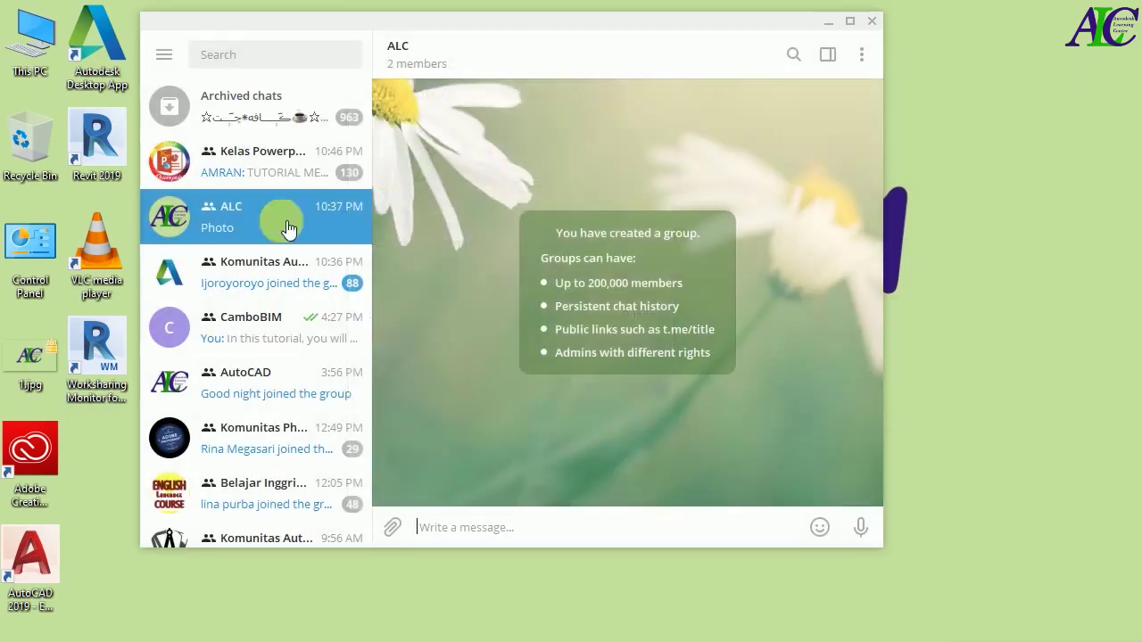
Return to the ALC chat and start a new channel from the main menu
{"action": "left_click", "coordinate": [243, 234]}
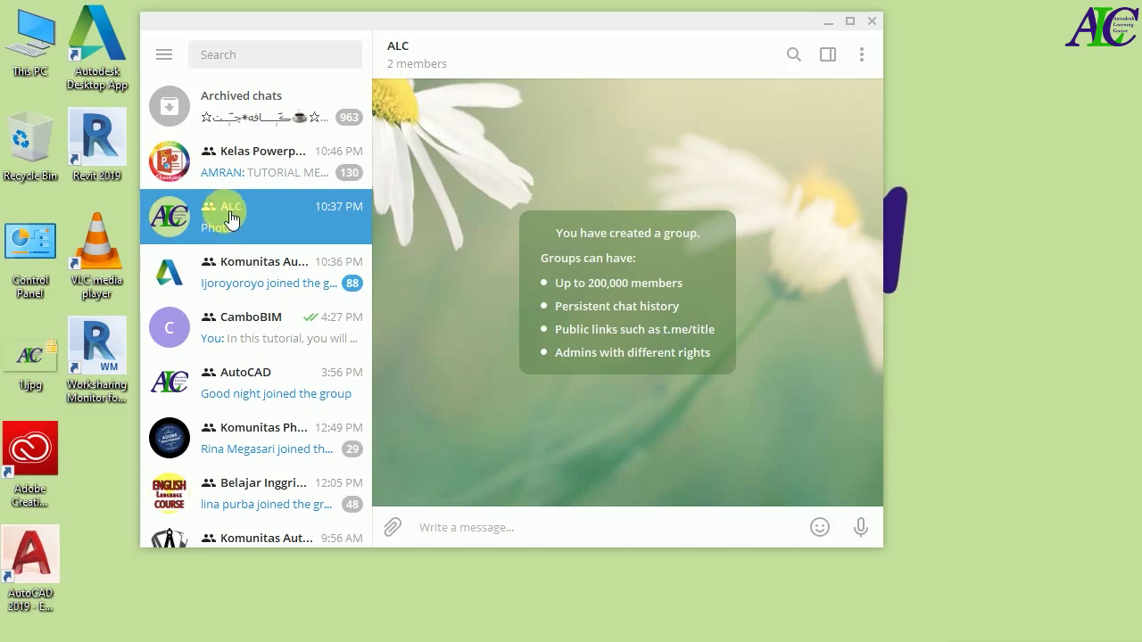
{"action": "left_click", "coordinate": [167, 56]}
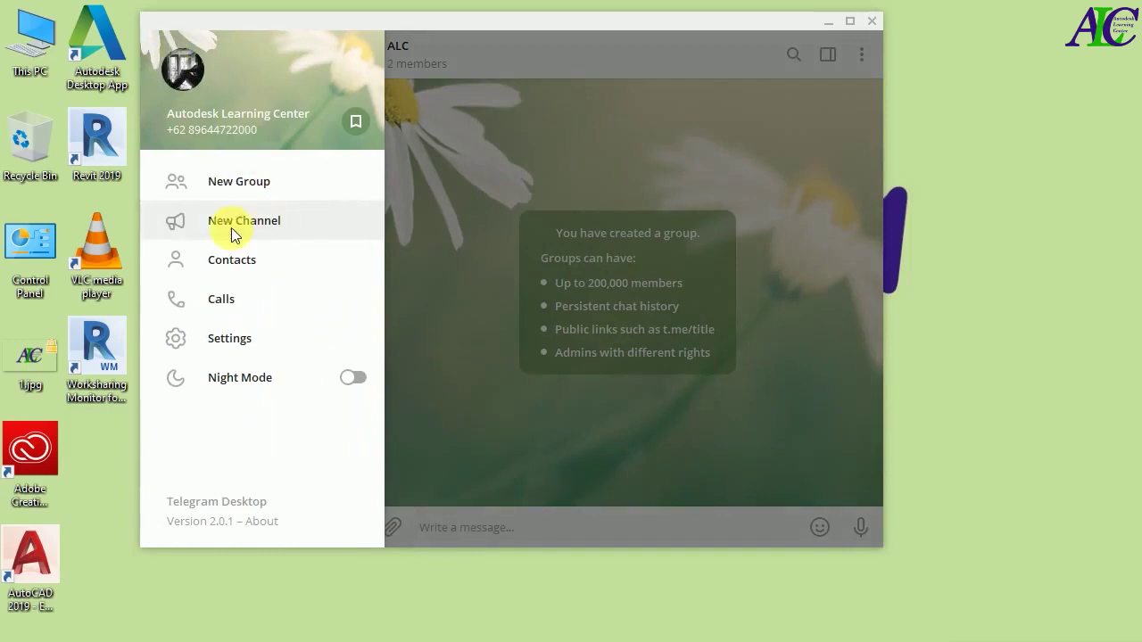
{"action": "left_click", "coordinate": [260, 221]}
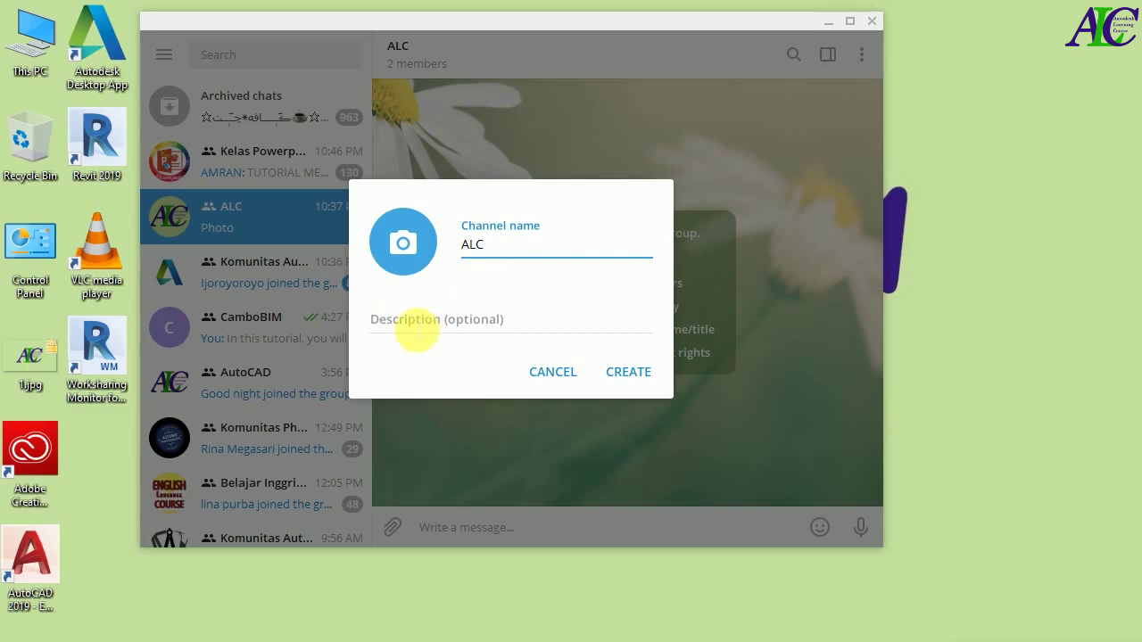
Give the channel the description 'Autodesk Learning Center' and the cropped 1.jpg logo as photo
{"action": "left_click", "coordinate": [432, 329]}
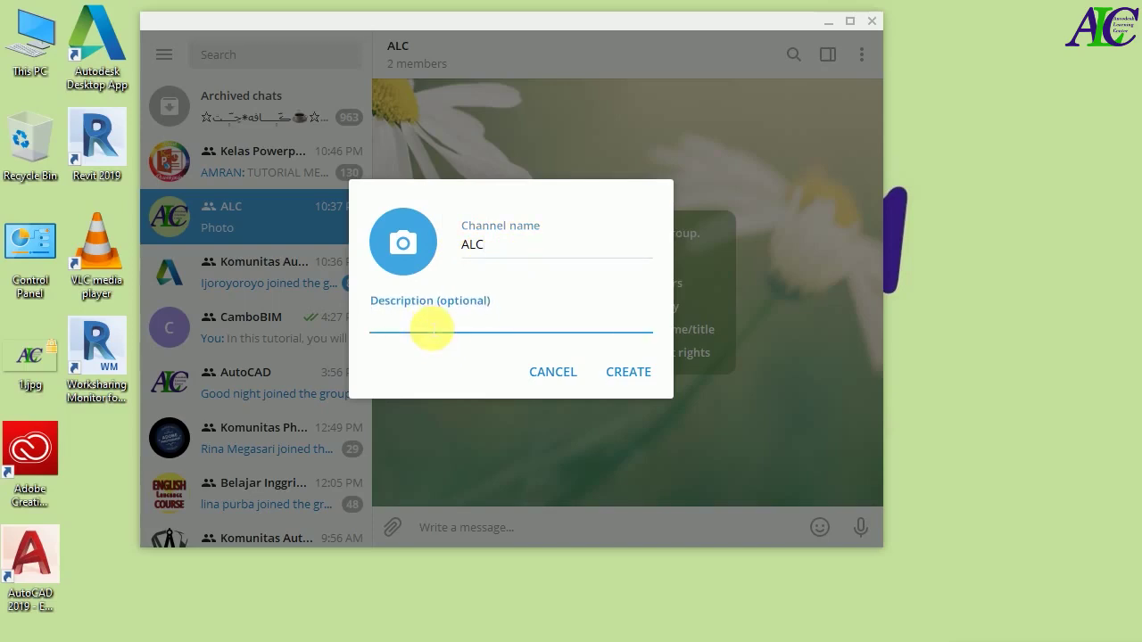
{"action": "type", "text": "A"}
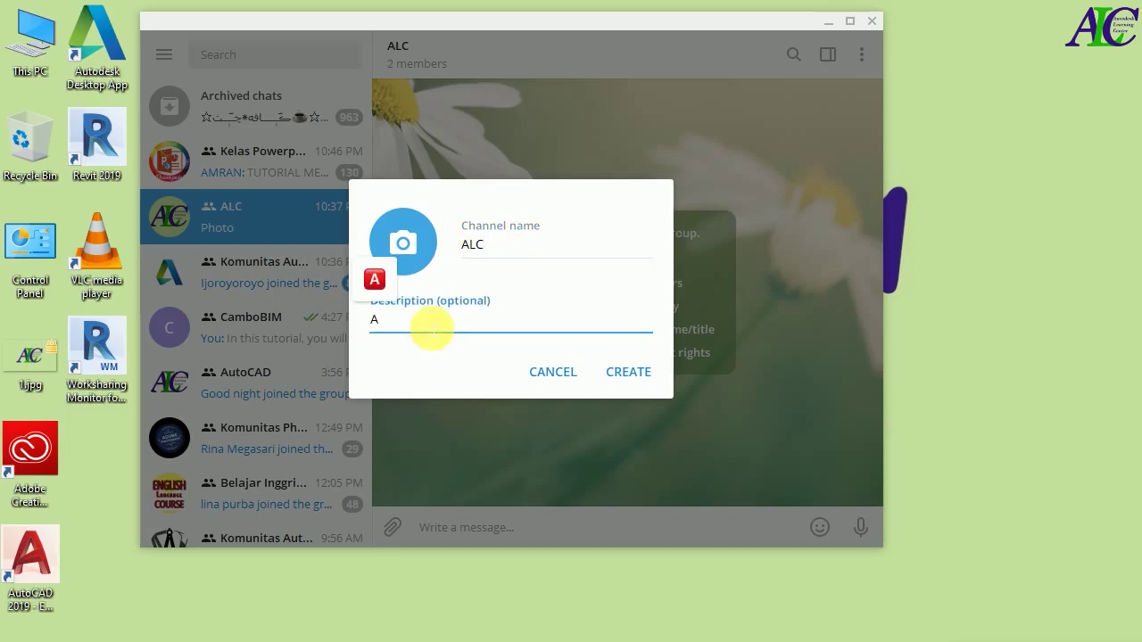
{"action": "type", "text": "u"}
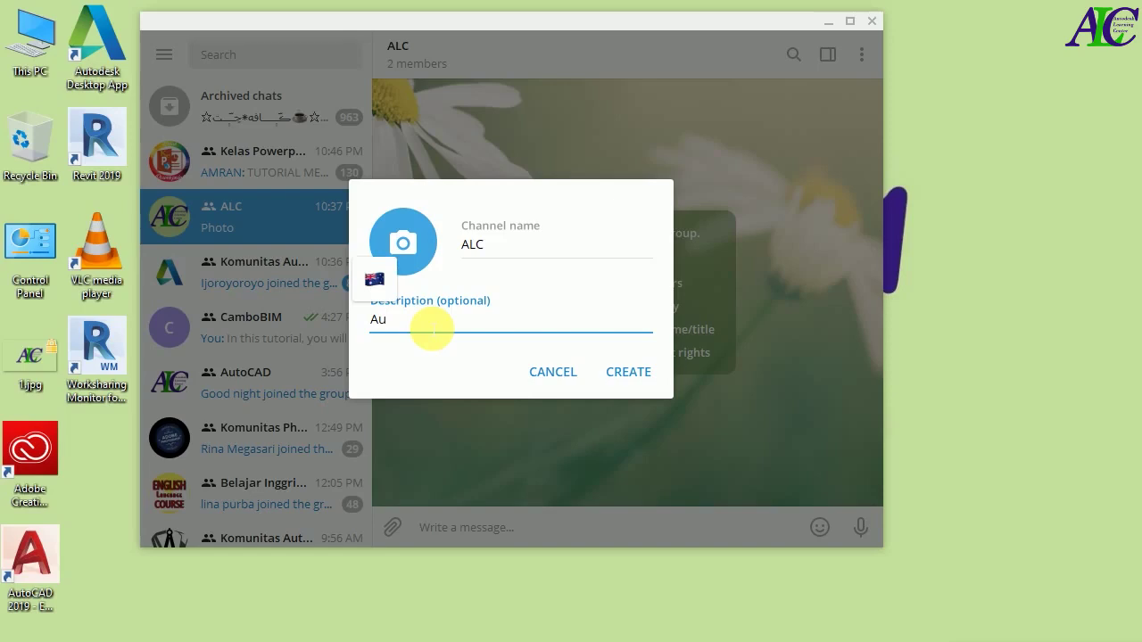
{"action": "type", "text": "todesk Learning Center"}
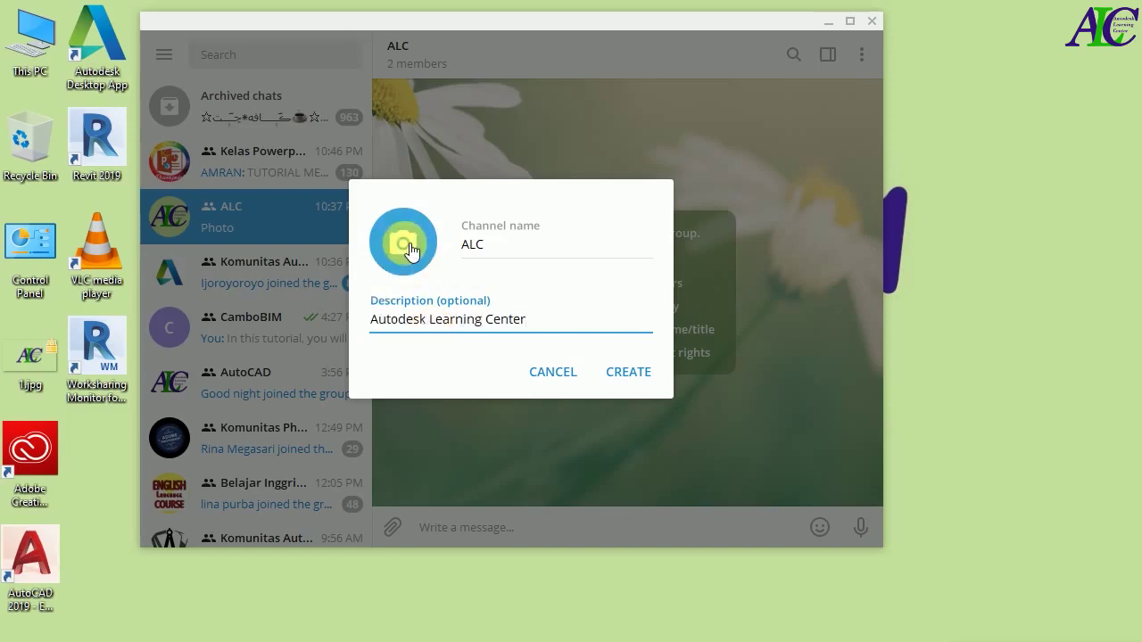
{"action": "left_click", "coordinate": [409, 250]}
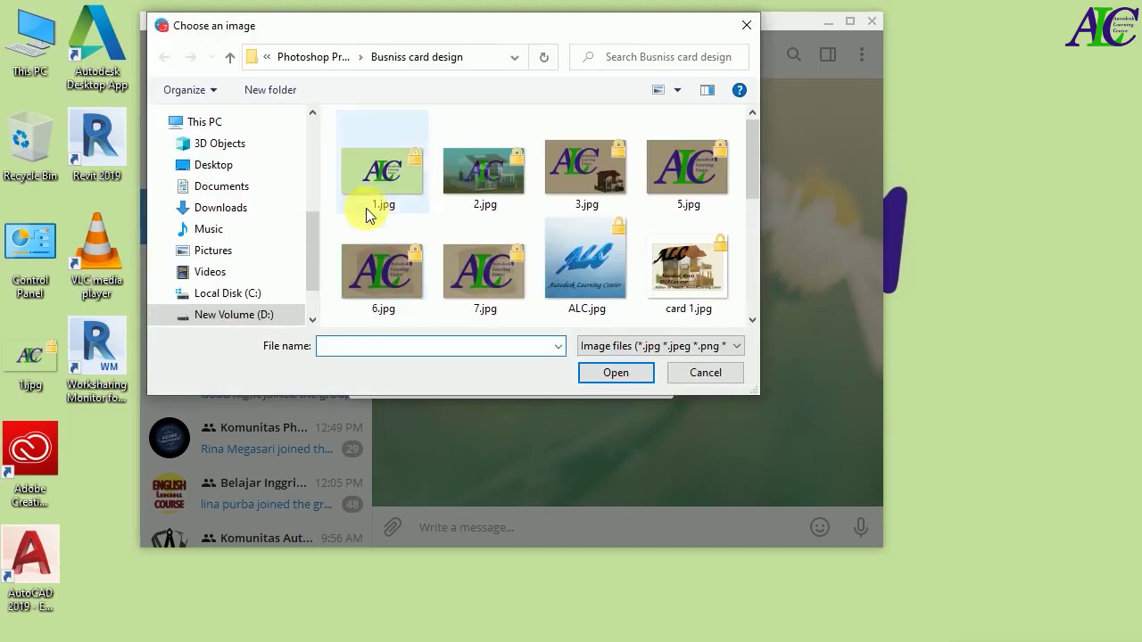
{"action": "left_click", "coordinate": [370, 176]}
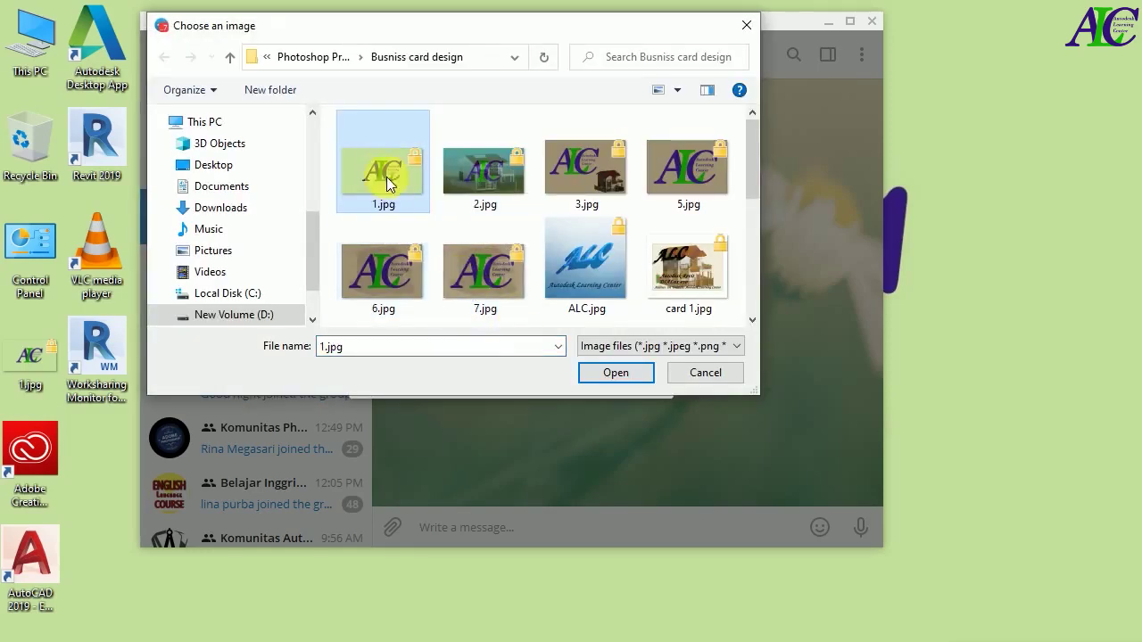
{"action": "left_click", "coordinate": [615, 374]}
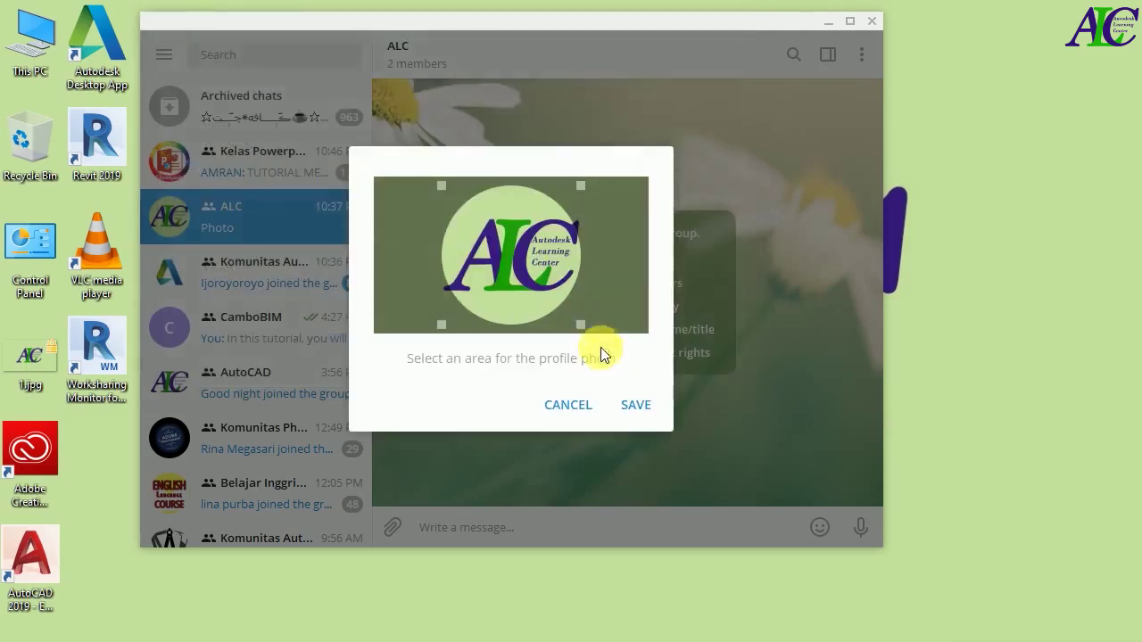
{"action": "left_click_drag", "start_coordinate": [530, 285], "coordinate": [538, 289]}
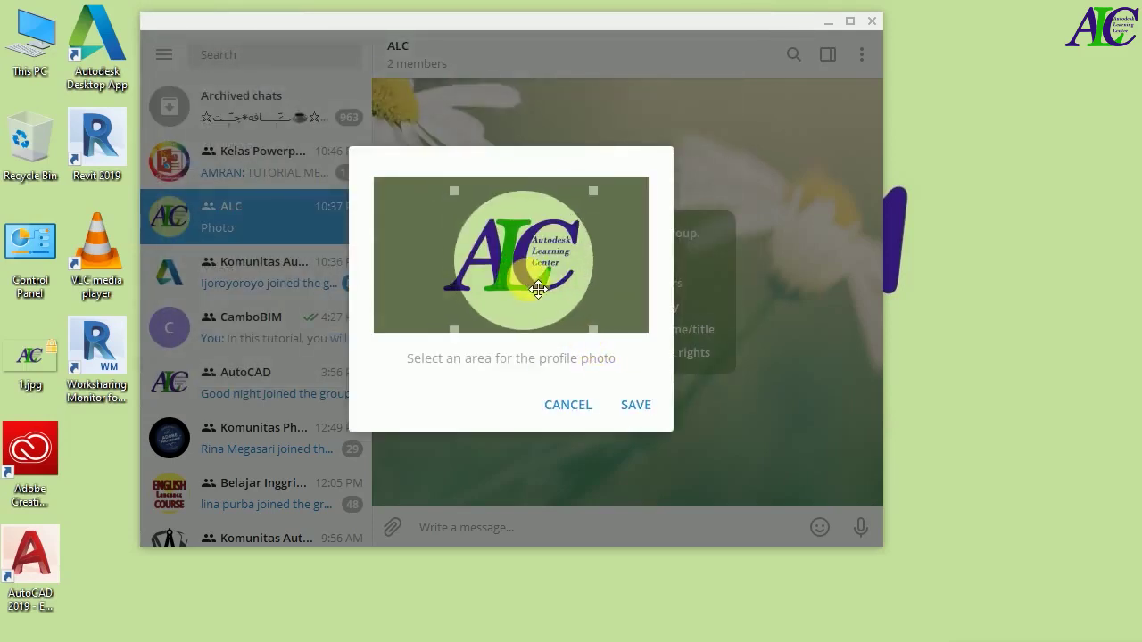
{"action": "left_click", "coordinate": [642, 416]}
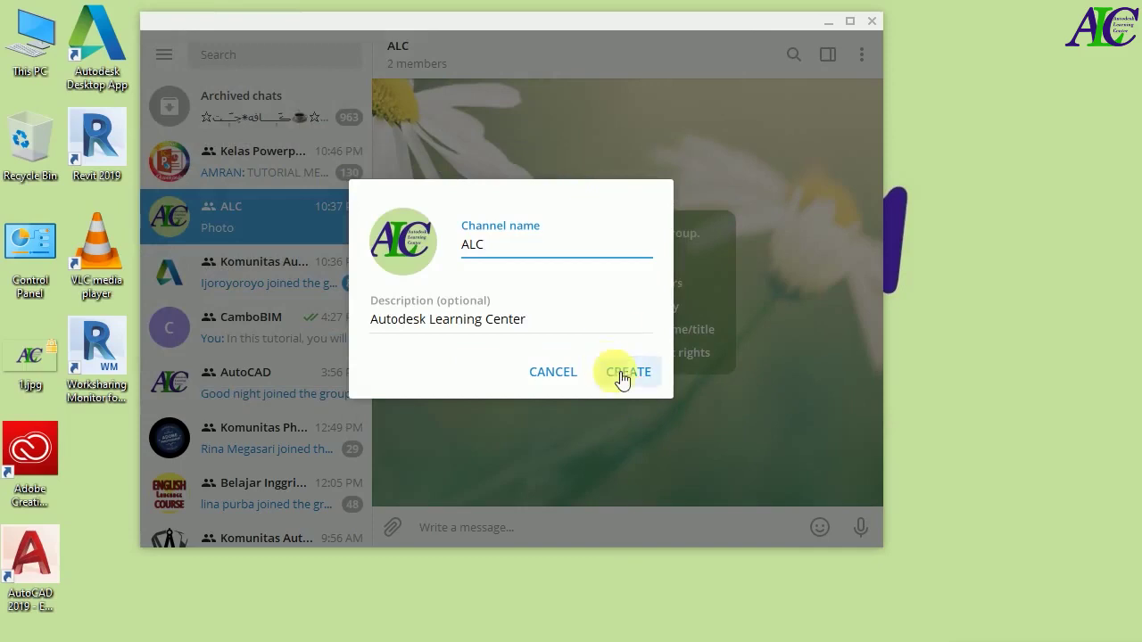
Create the channel as public with link t.me/alc123456, skipping adding members
{"action": "left_click", "coordinate": [636, 381]}
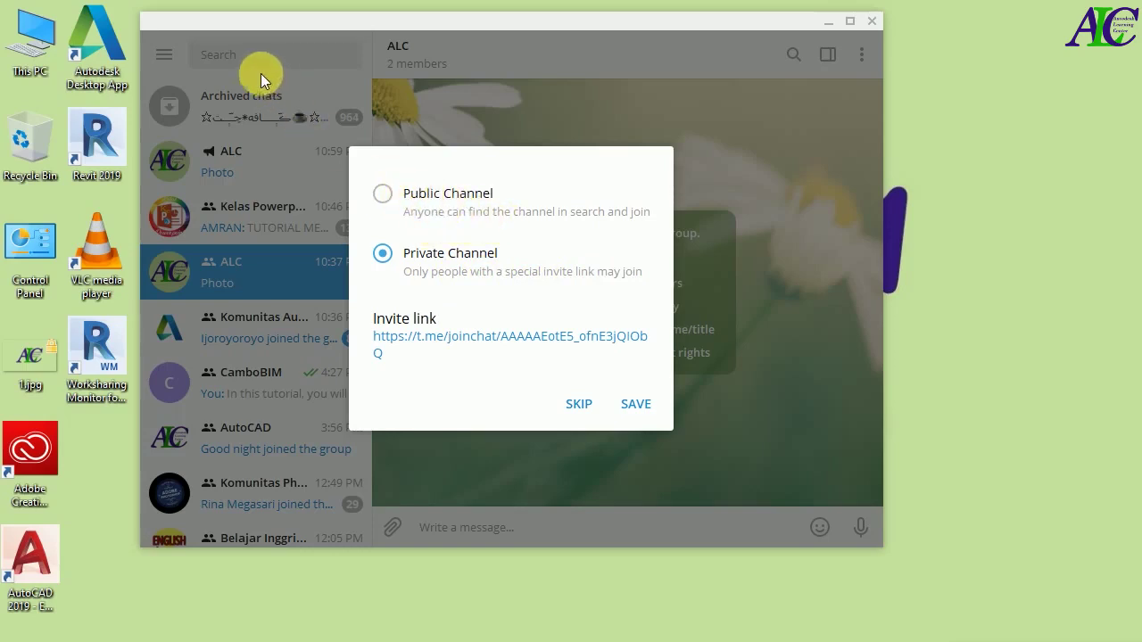
{"action": "left_click", "coordinate": [396, 198]}
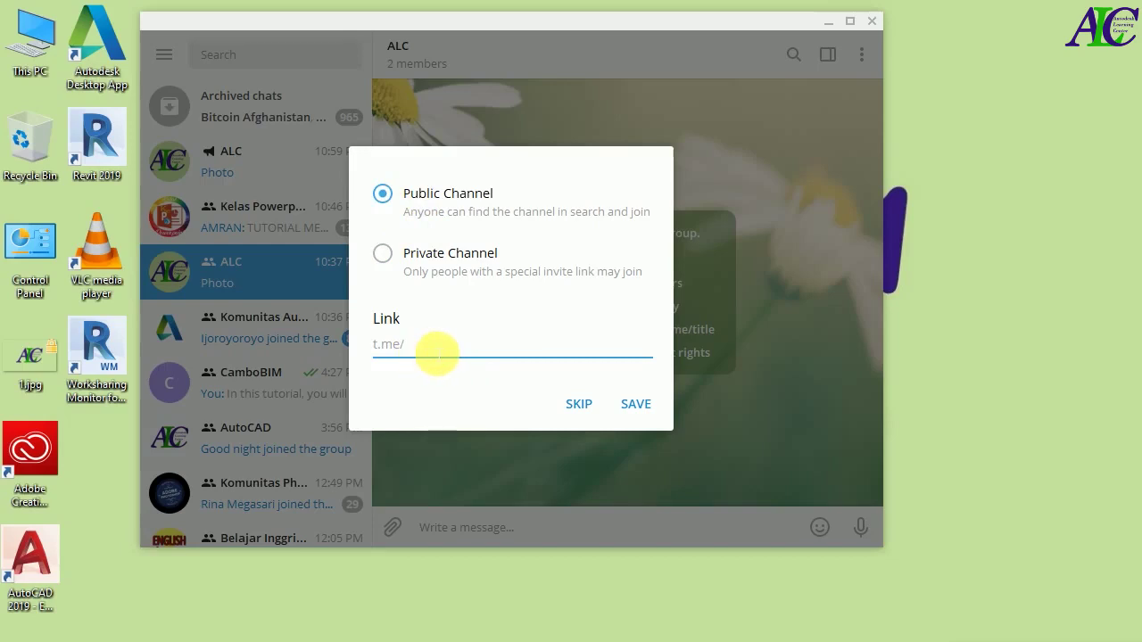
{"action": "type", "text": "alc1"}
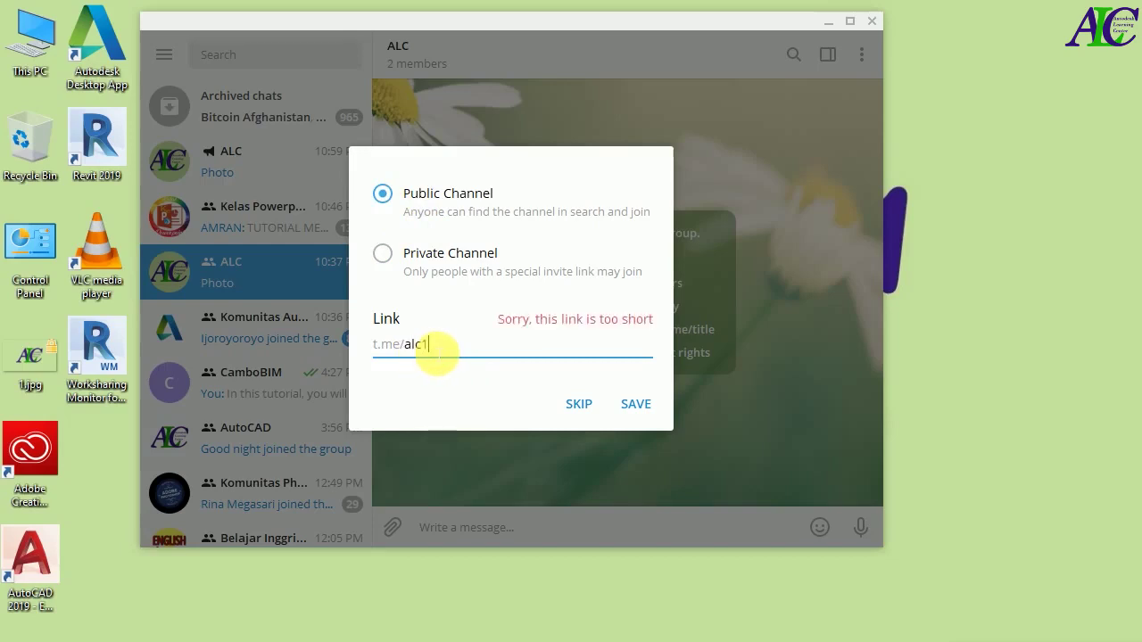
{"action": "type", "text": "2345"}
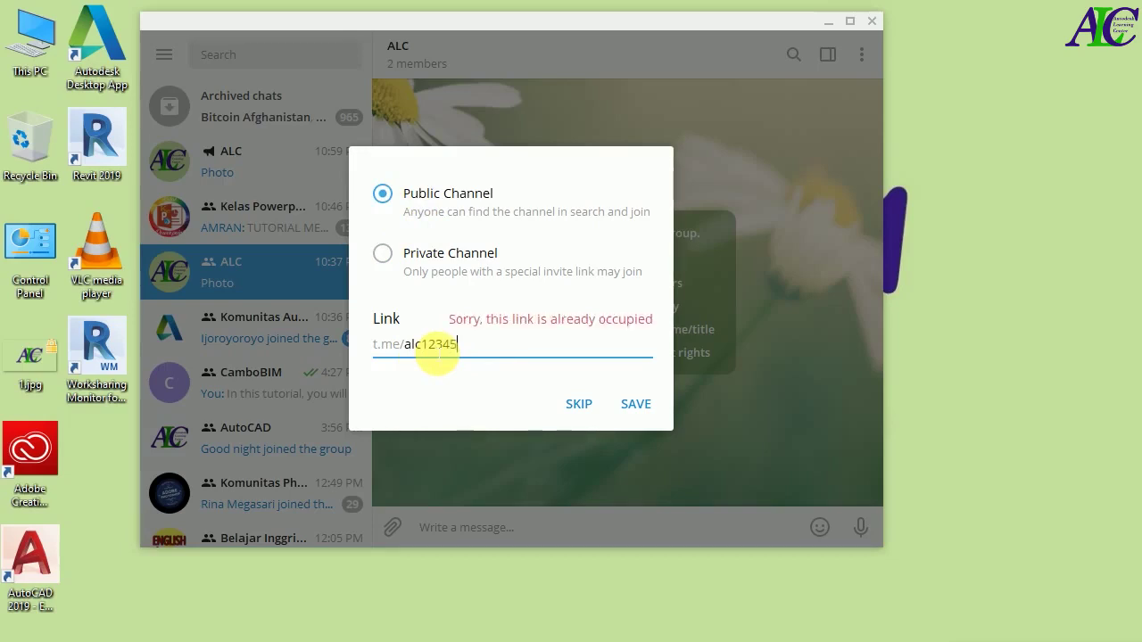
{"action": "type", "text": "6"}
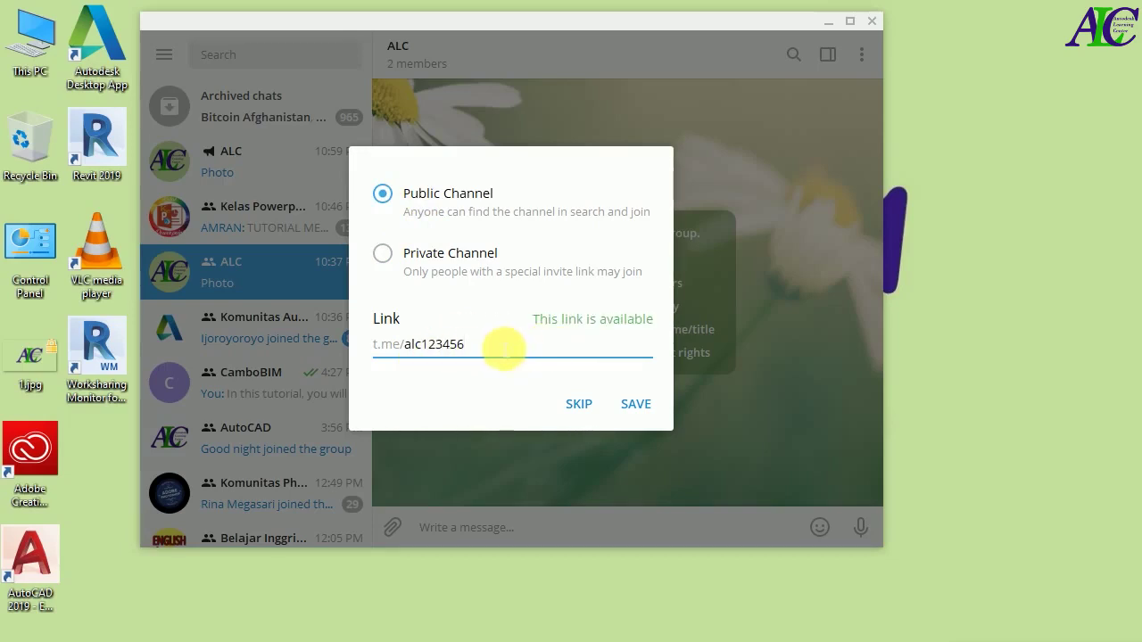
{"action": "left_click", "coordinate": [637, 407]}
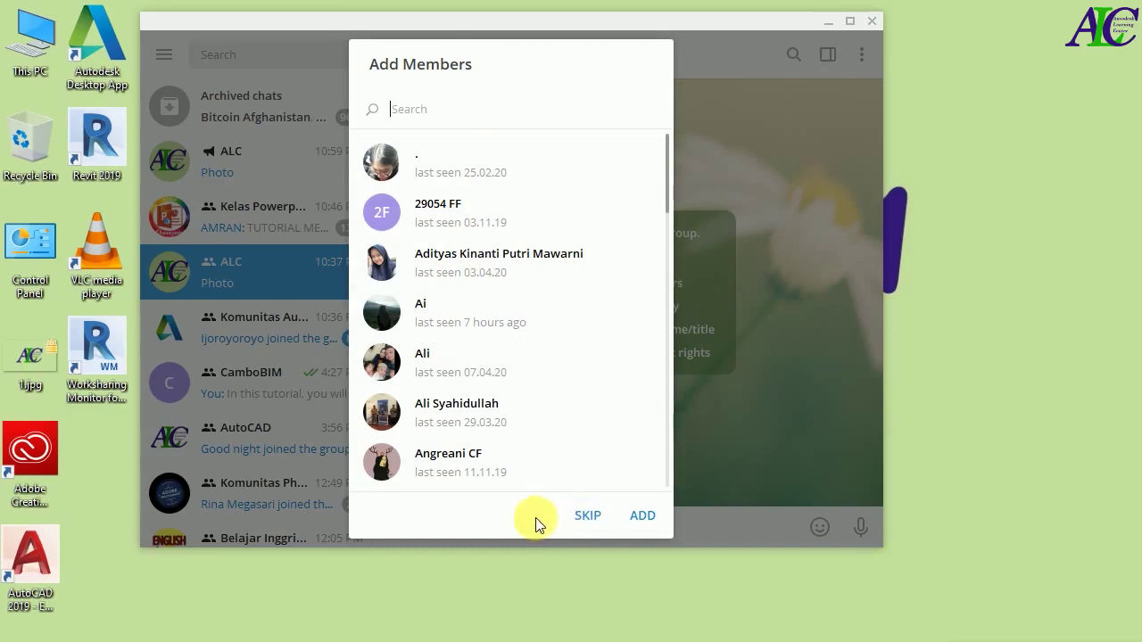
{"action": "left_click", "coordinate": [588, 515]}
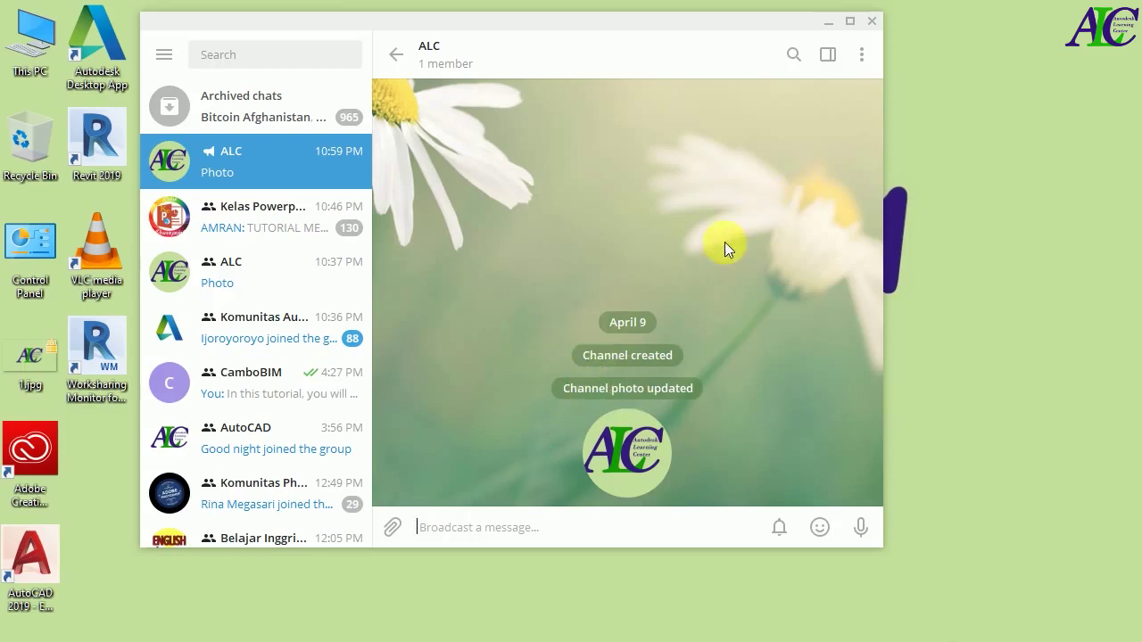
Open the ALC channel's info and copy its t.me/alc123456 link
{"action": "left_click", "coordinate": [863, 57]}
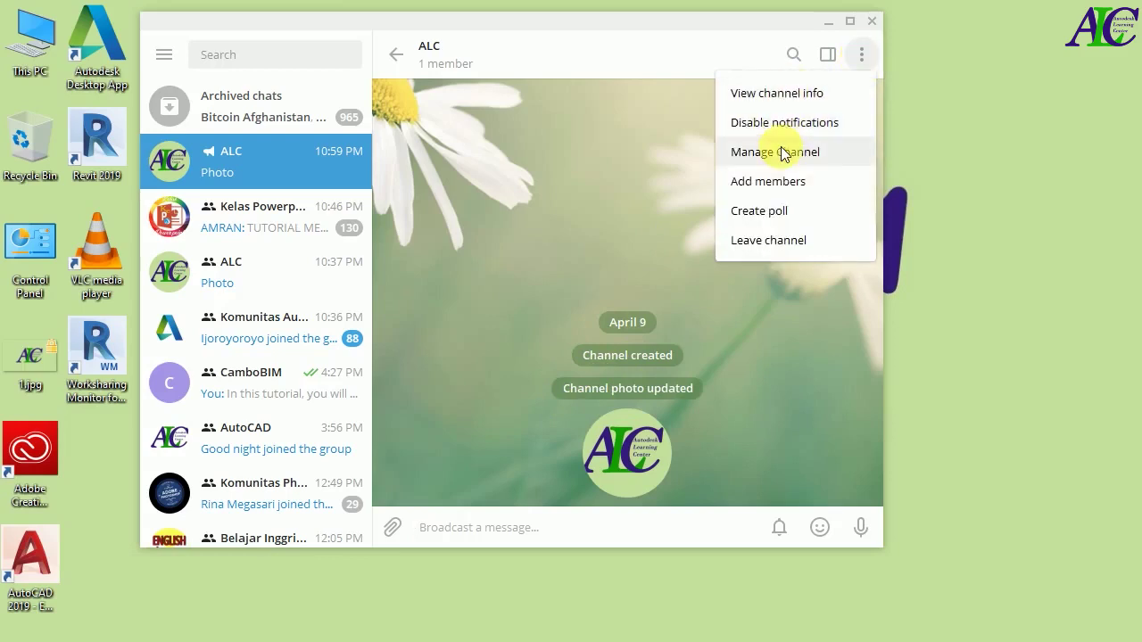
{"action": "left_click", "coordinate": [790, 92]}
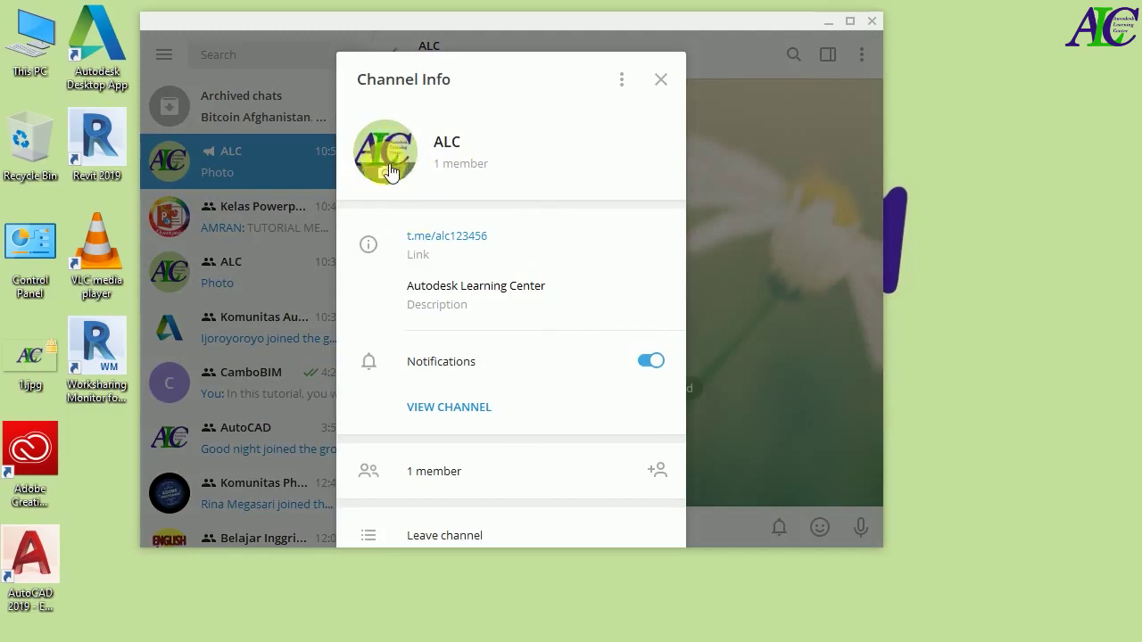
{"action": "left_click", "coordinate": [457, 239]}
Toggle channel notifications off and back on, then bring up more channel options
{"action": "scroll", "coordinate": [509, 302], "scroll_direction": "down", "scroll_amount": 1}
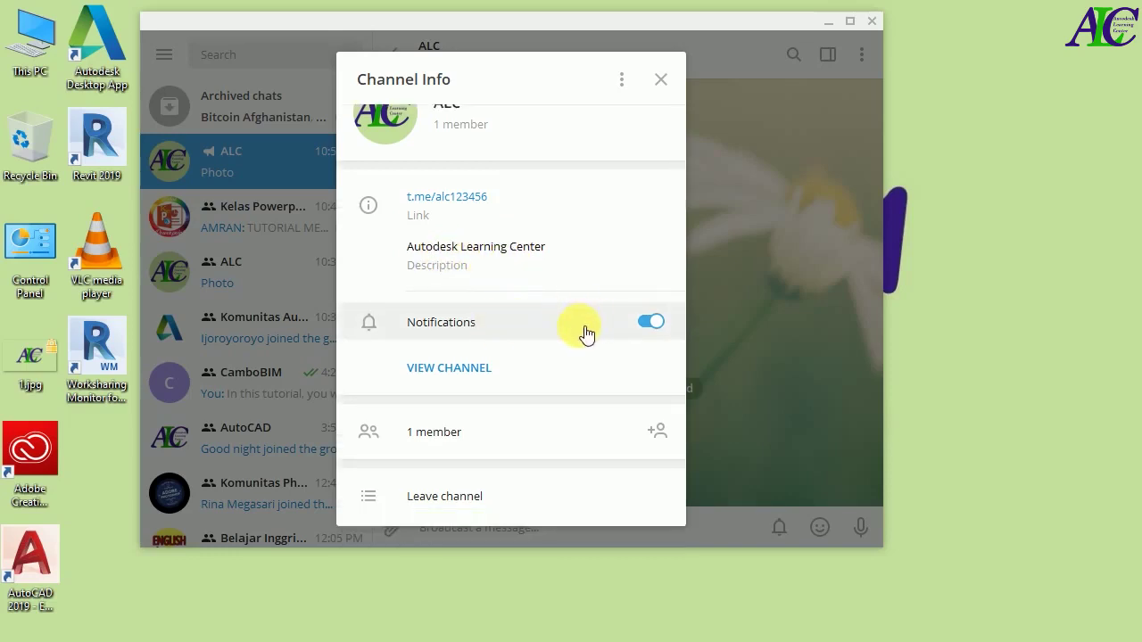
{"action": "left_click", "coordinate": [648, 324]}
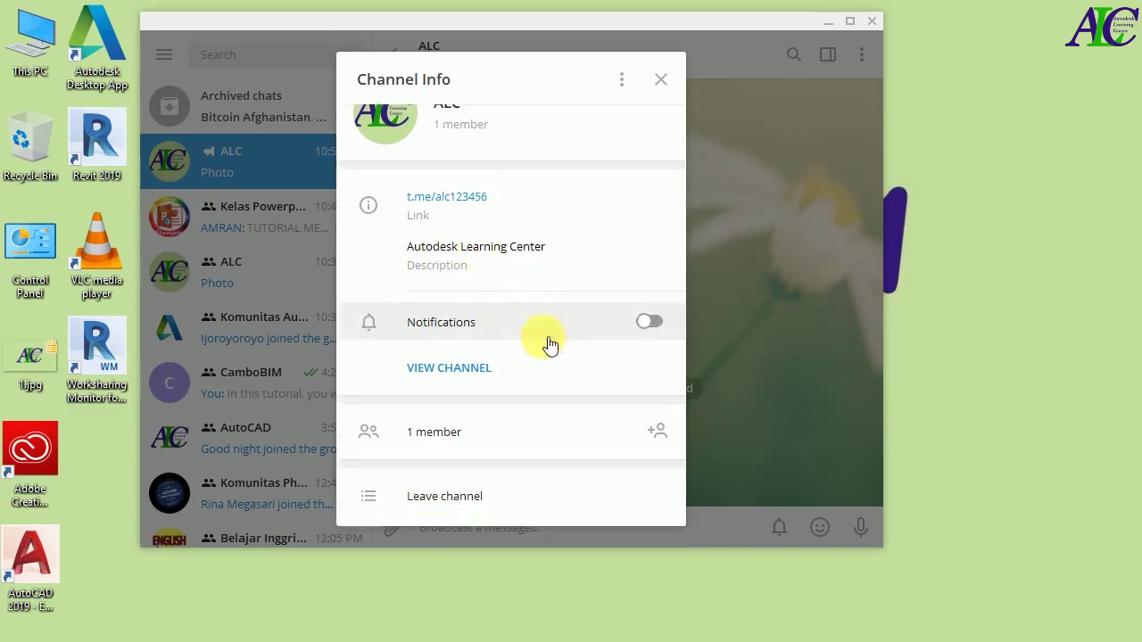
{"action": "left_click", "coordinate": [660, 325]}
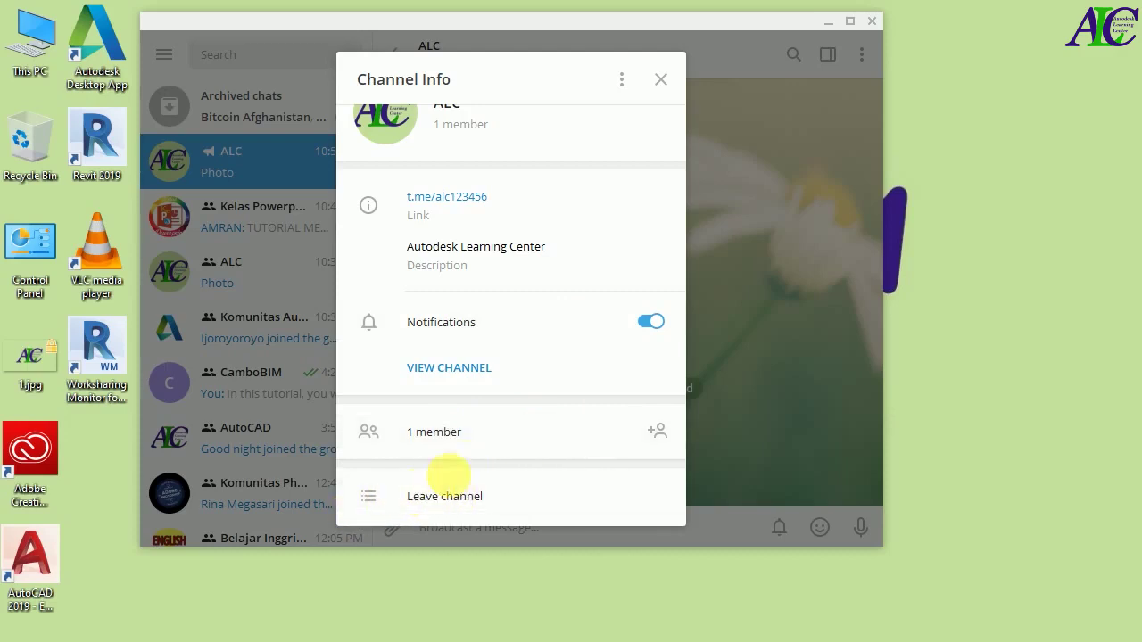
{"action": "scroll", "coordinate": [509, 325], "scroll_direction": "up", "scroll_amount": 1}
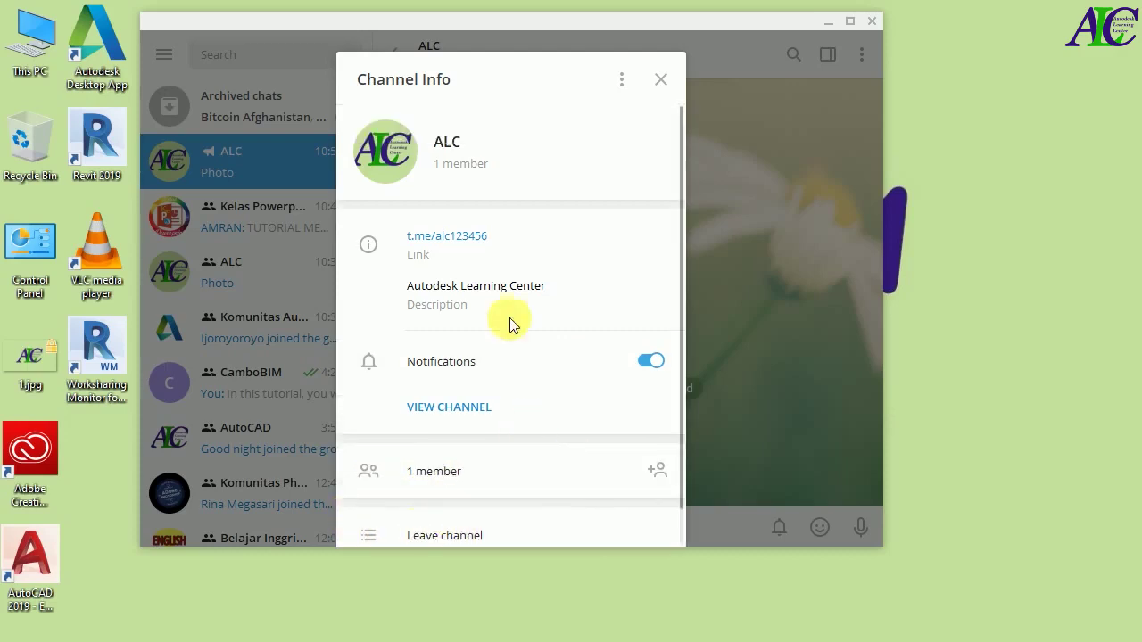
{"action": "left_click", "coordinate": [623, 82]}
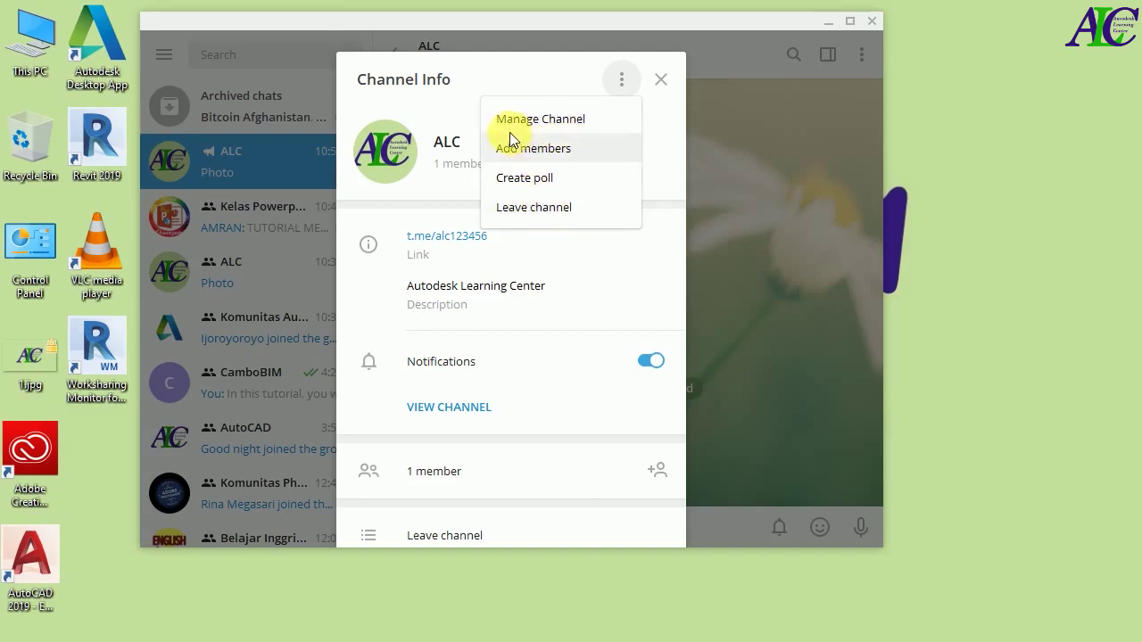
Confirm in the ALC channel's edit settings that it is Public with link alc123456, changing nothing
{"action": "left_click", "coordinate": [557, 123]}
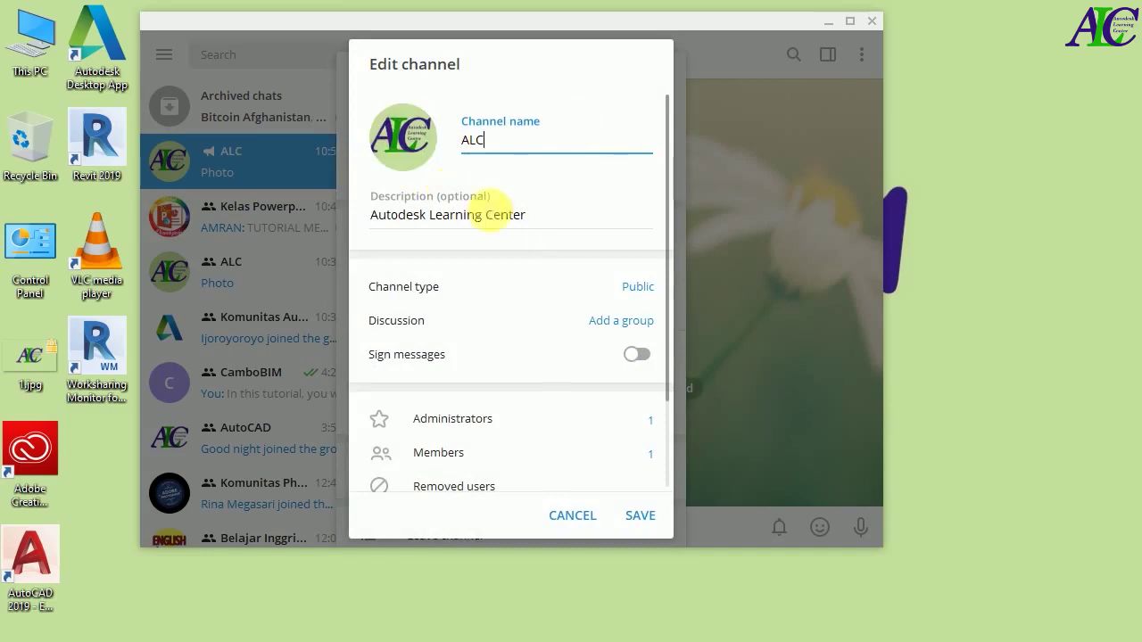
{"action": "left_click", "coordinate": [541, 222]}
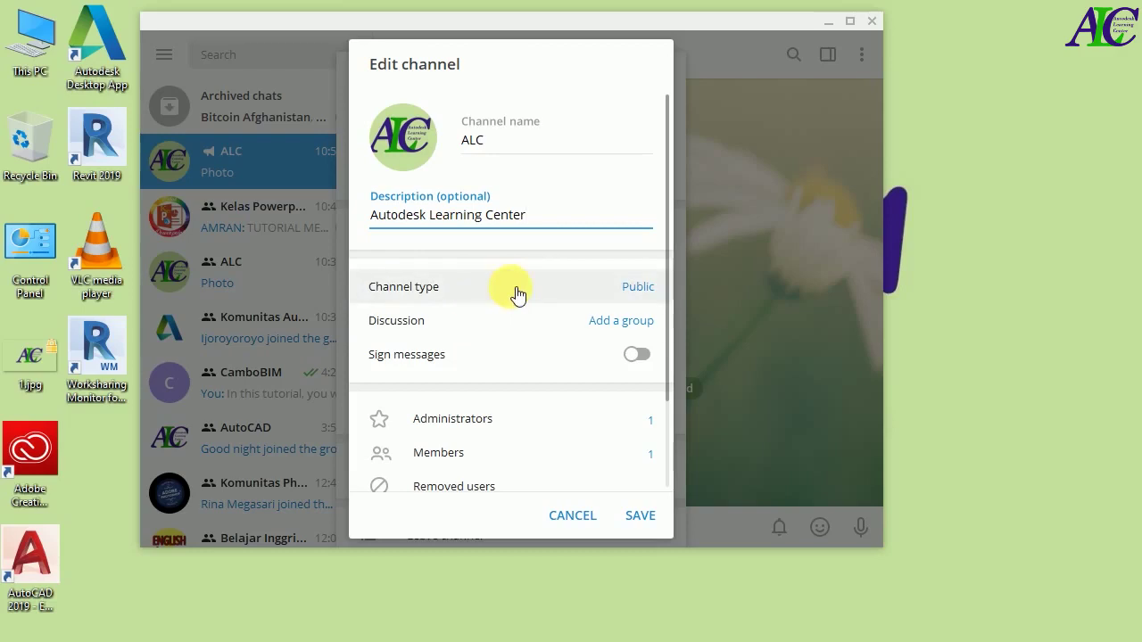
{"action": "left_click", "coordinate": [557, 294]}
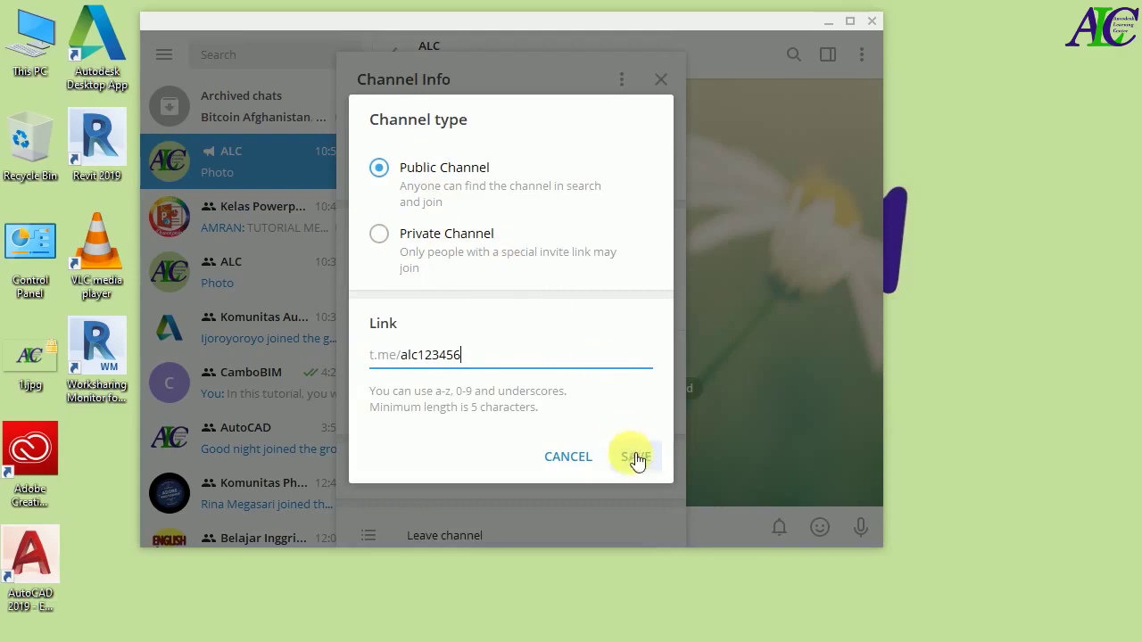
{"action": "left_click", "coordinate": [557, 458]}
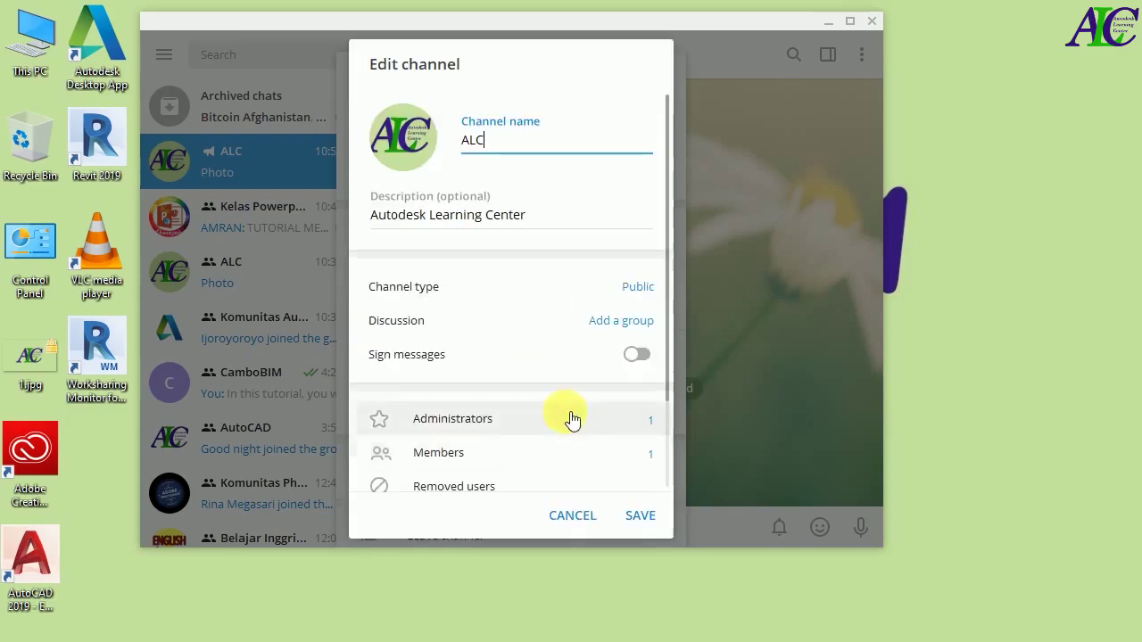
{"action": "scroll", "coordinate": [458, 231], "scroll_direction": "down", "scroll_amount": 2}
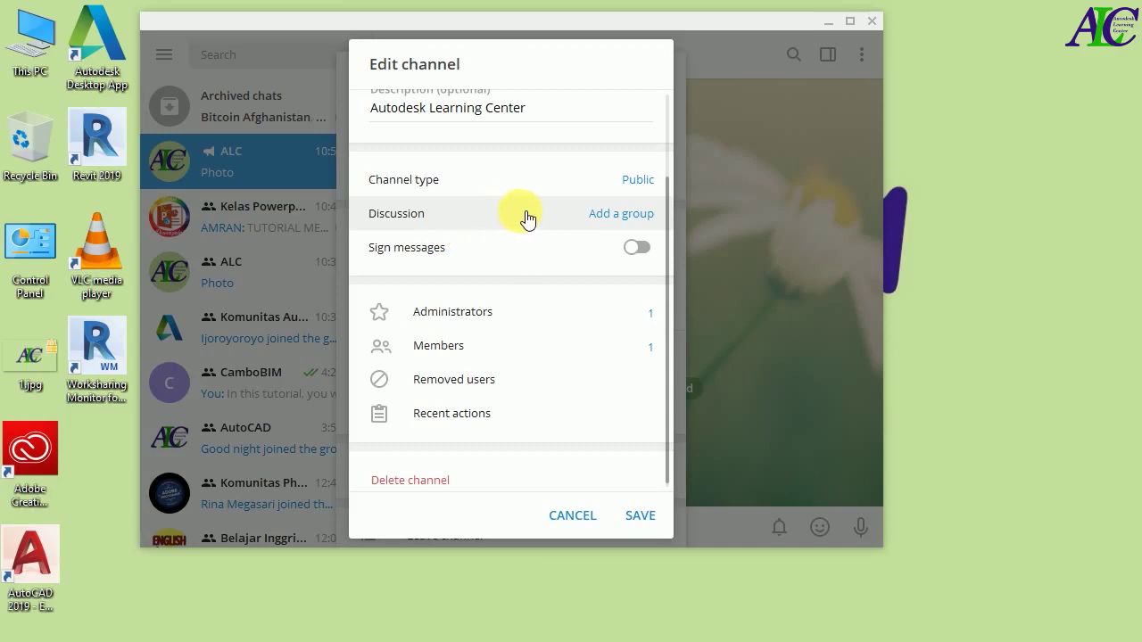
Set the ALC channel's Discussion to the ALC group
{"action": "left_click", "coordinate": [612, 216]}
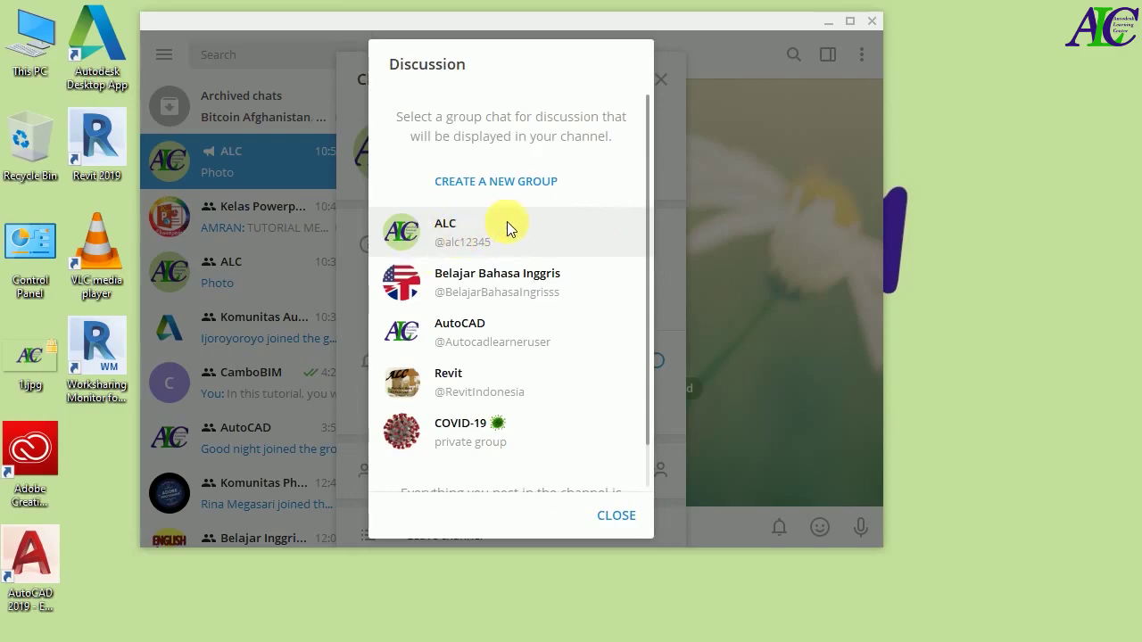
{"action": "left_click", "coordinate": [511, 229]}
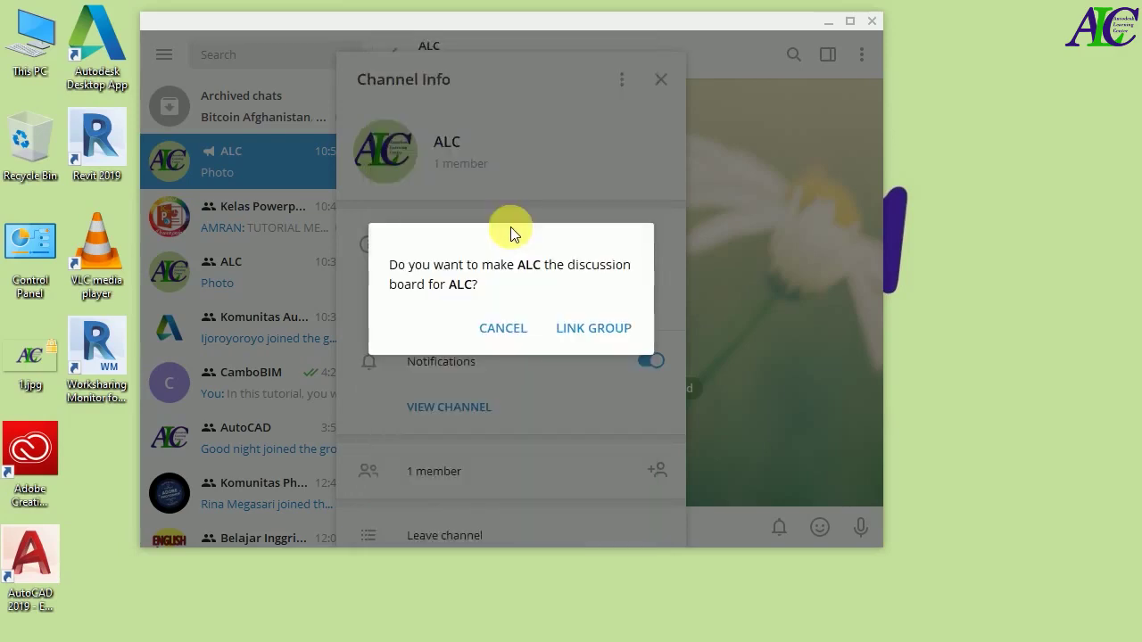
{"action": "left_click", "coordinate": [603, 332]}
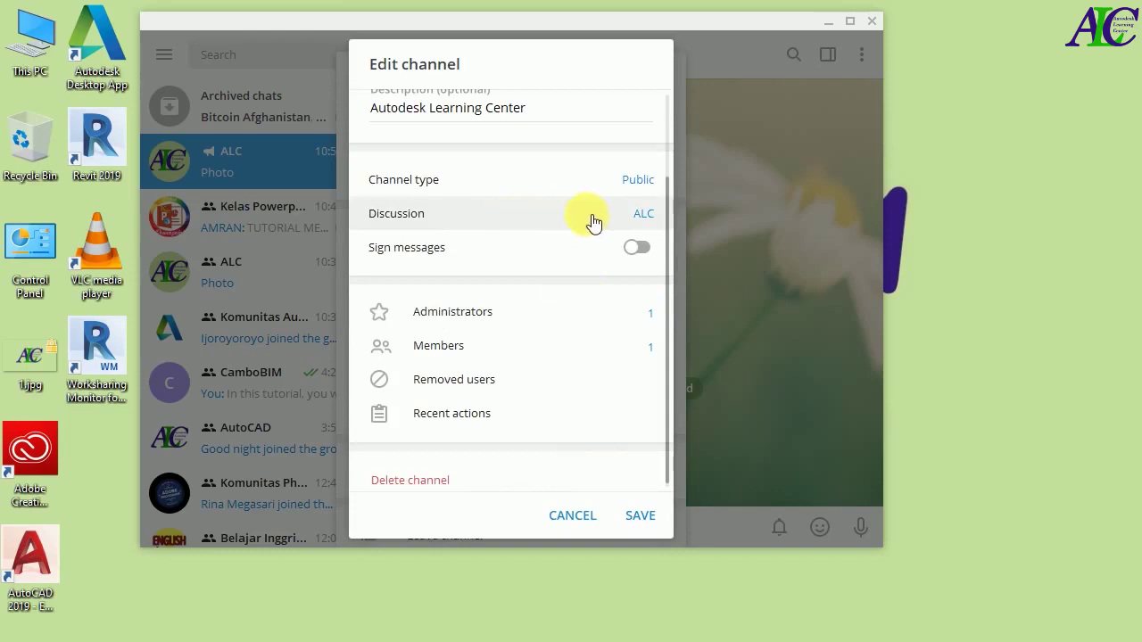
Leave Sign messages off and review the channel's administrators list
{"action": "left_click", "coordinate": [653, 253]}
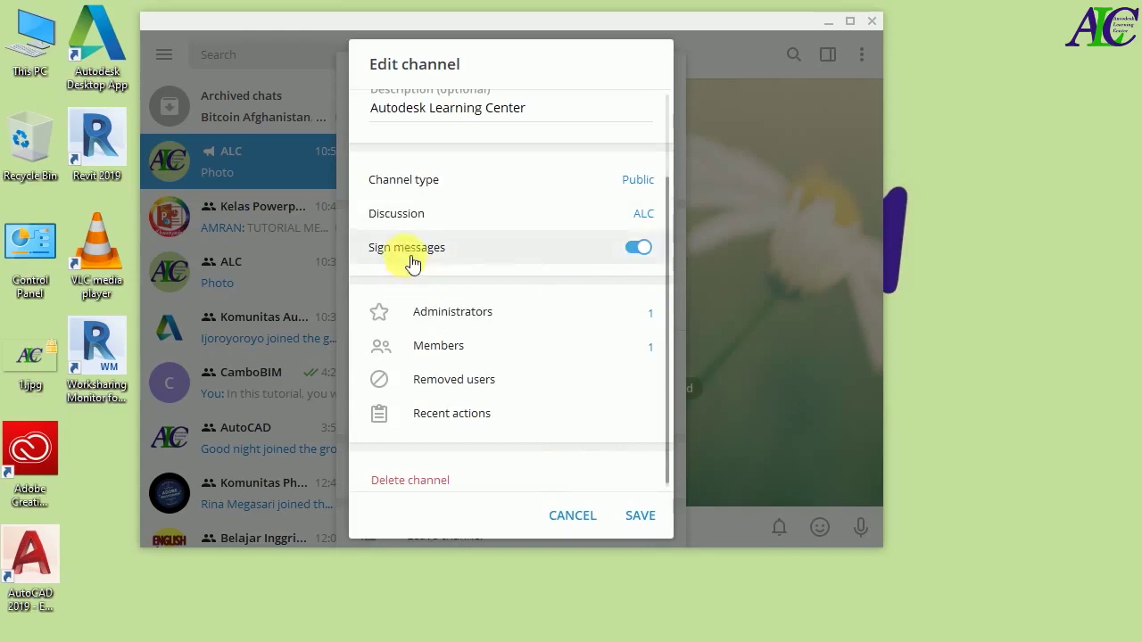
{"action": "left_click", "coordinate": [635, 253]}
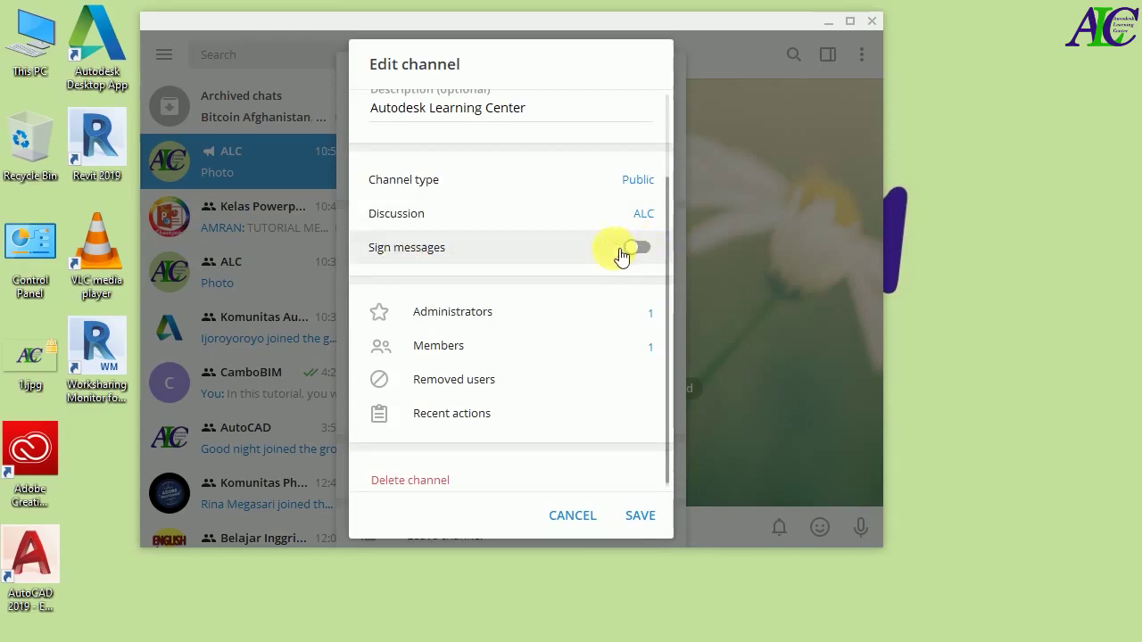
{"action": "scroll", "coordinate": [571, 299], "scroll_direction": "down", "scroll_amount": 1}
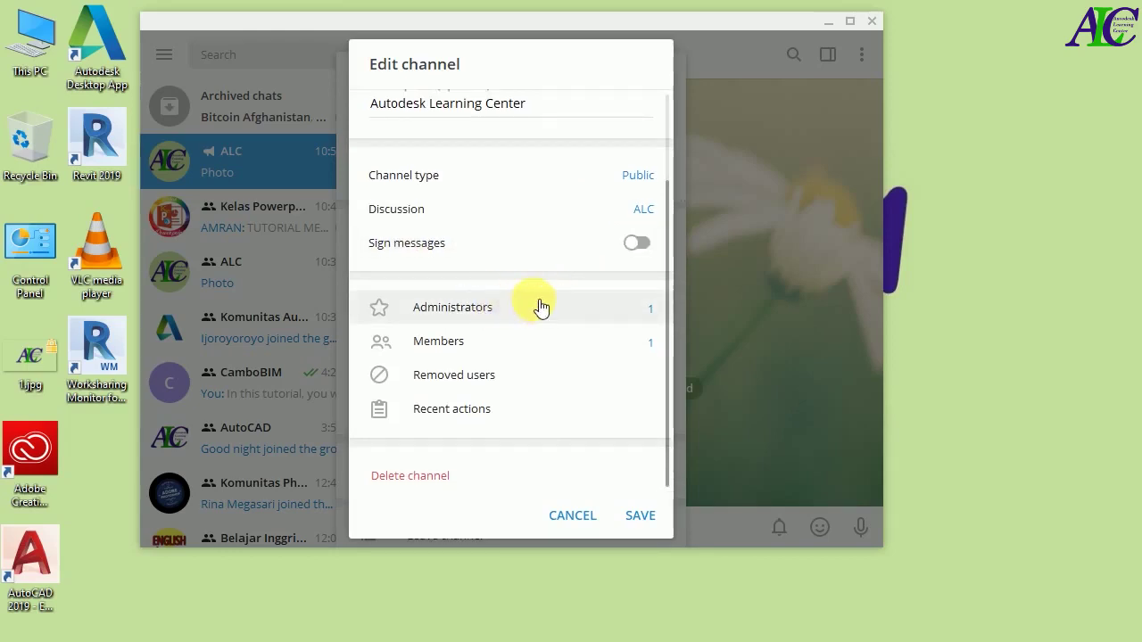
{"action": "left_click", "coordinate": [527, 308]}
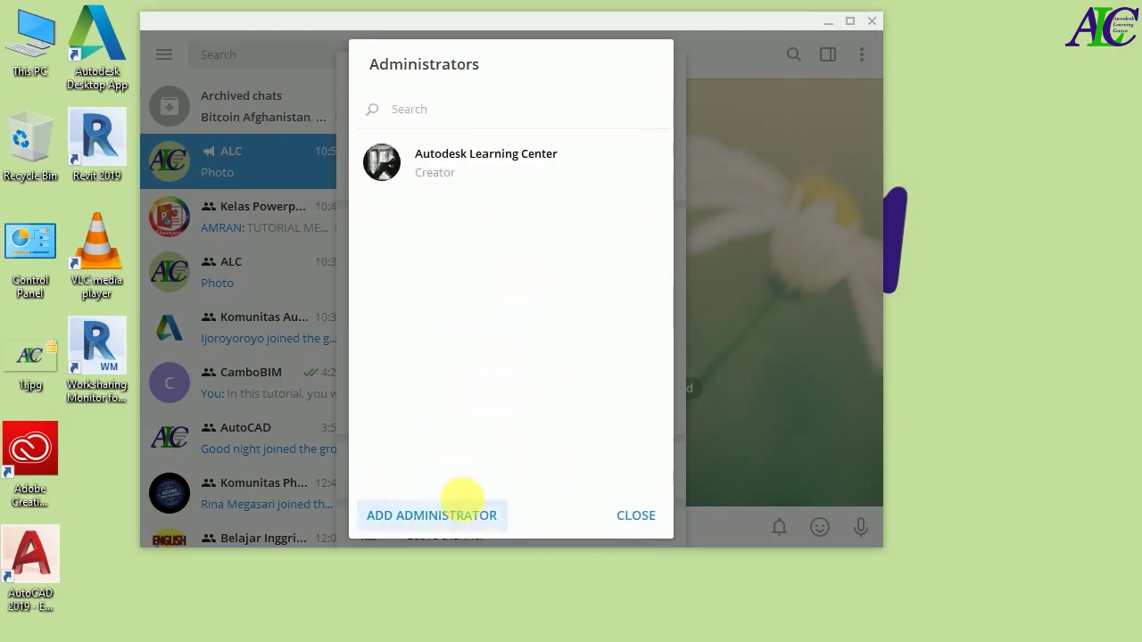
{"action": "left_click", "coordinate": [636, 516]}
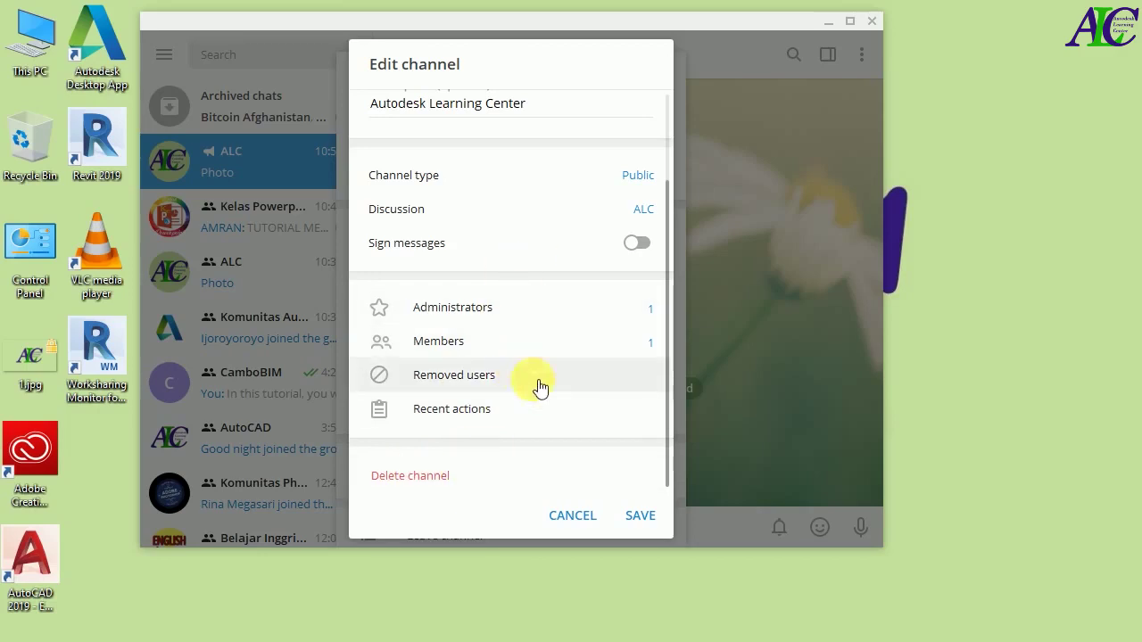
Save the ALC channel settings and close Channel Info
{"action": "left_click", "coordinate": [645, 518]}
{"action": "scroll", "coordinate": [577, 428], "scroll_direction": "down", "scroll_amount": 1}
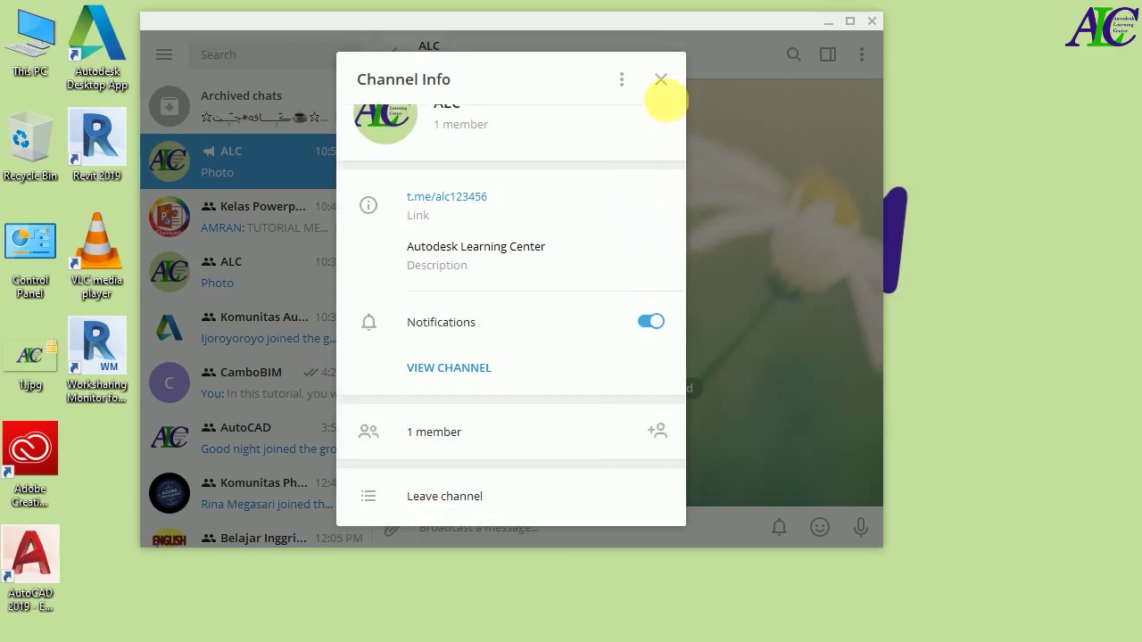
{"action": "left_click", "coordinate": [662, 80]}
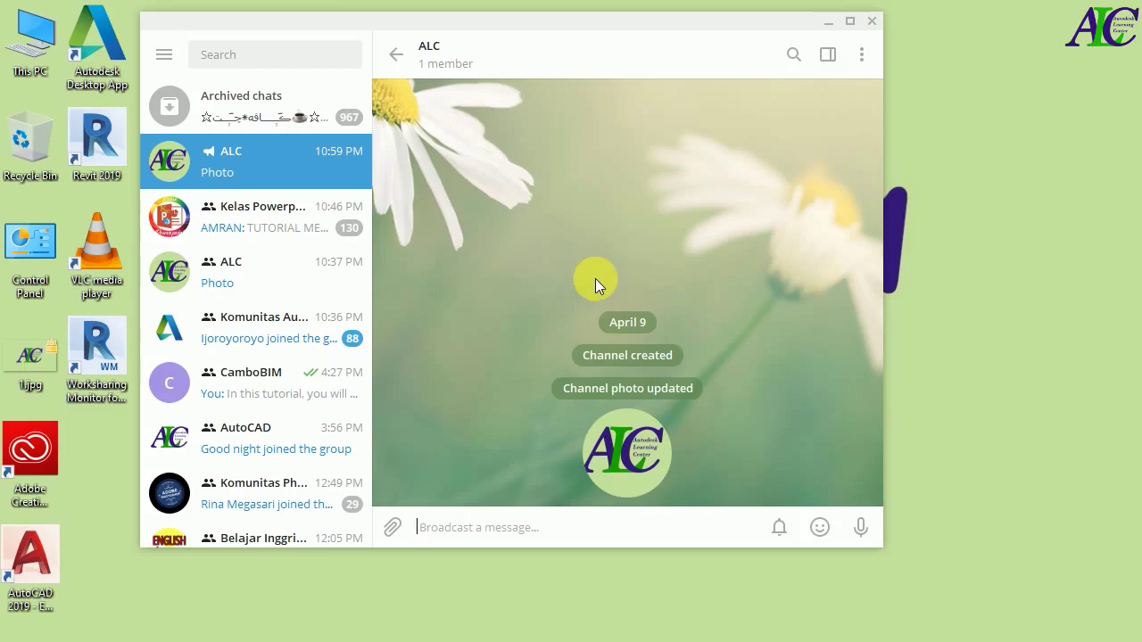
Copy the channel's public link t.me/alc123456 from the channel info
{"action": "left_click", "coordinate": [862, 58]}
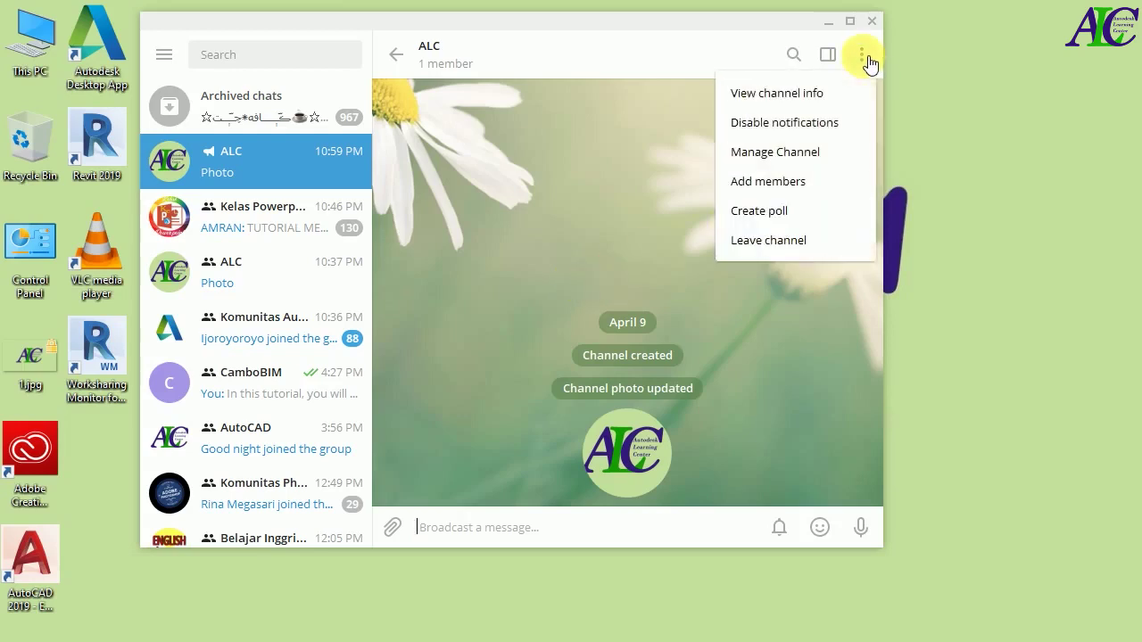
{"action": "left_click", "coordinate": [776, 93]}
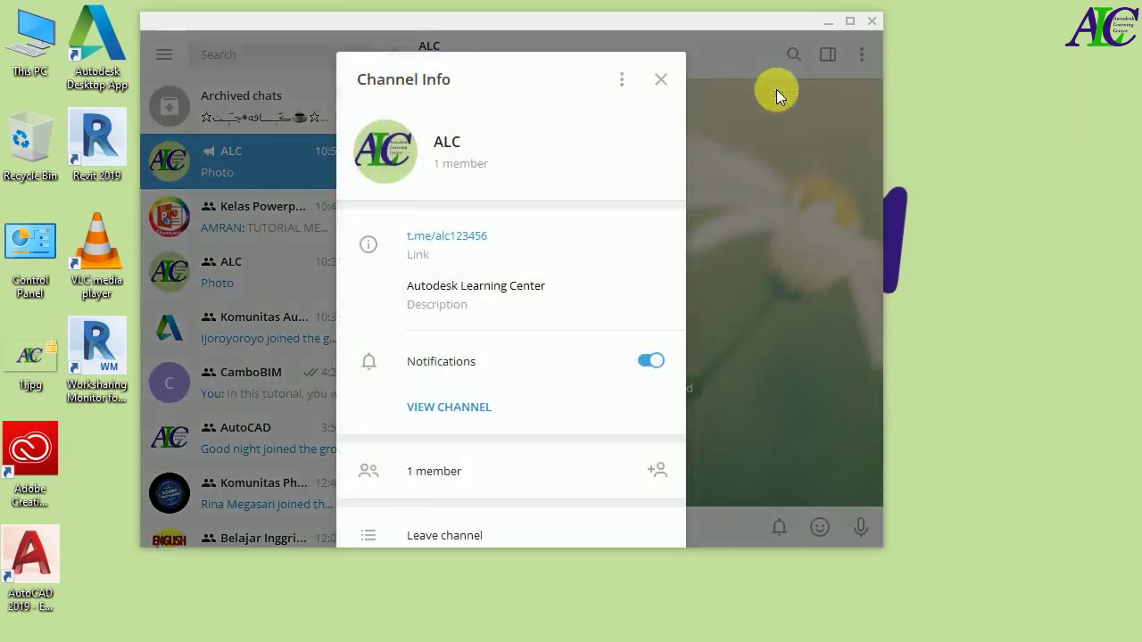
{"action": "left_click", "coordinate": [475, 239]}
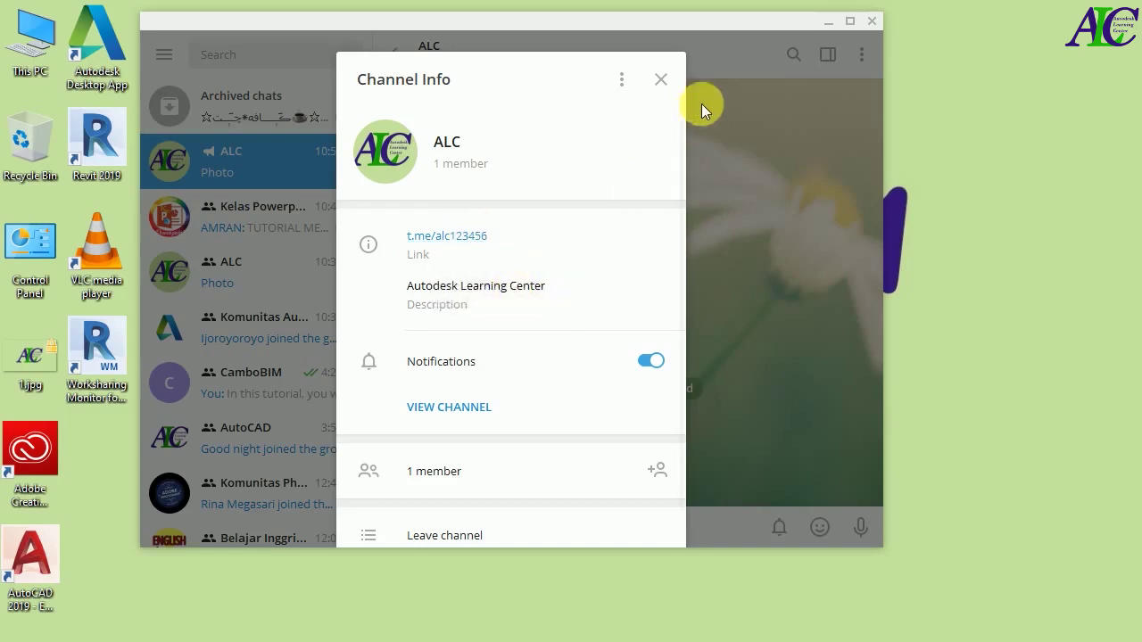
{"action": "left_click", "coordinate": [661, 80]}
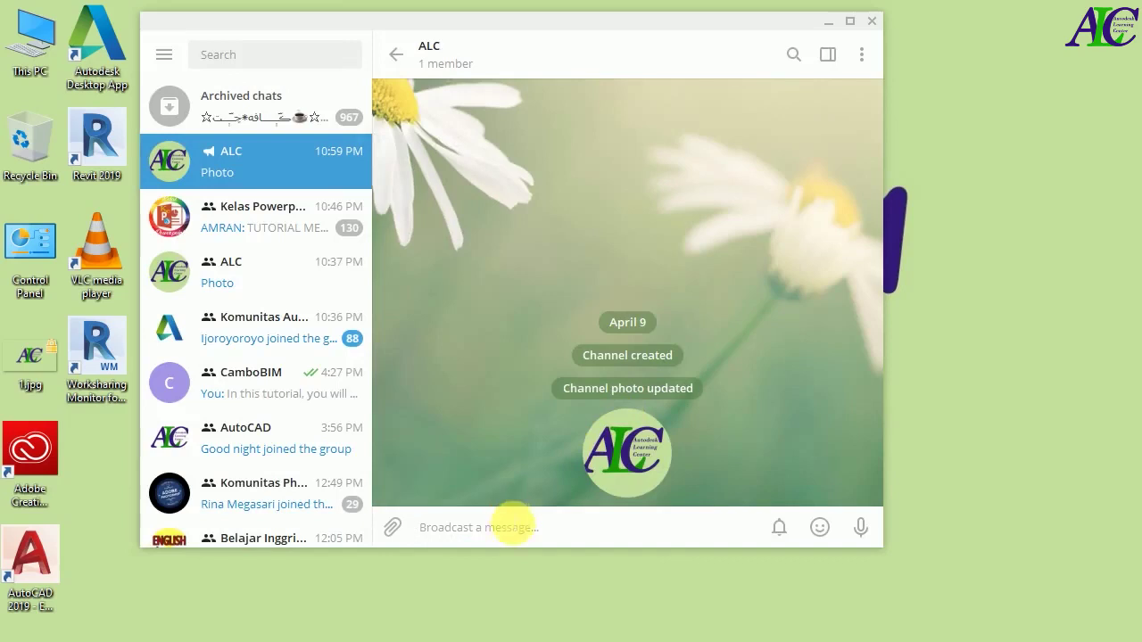
{"action": "right_click", "coordinate": [494, 527]}
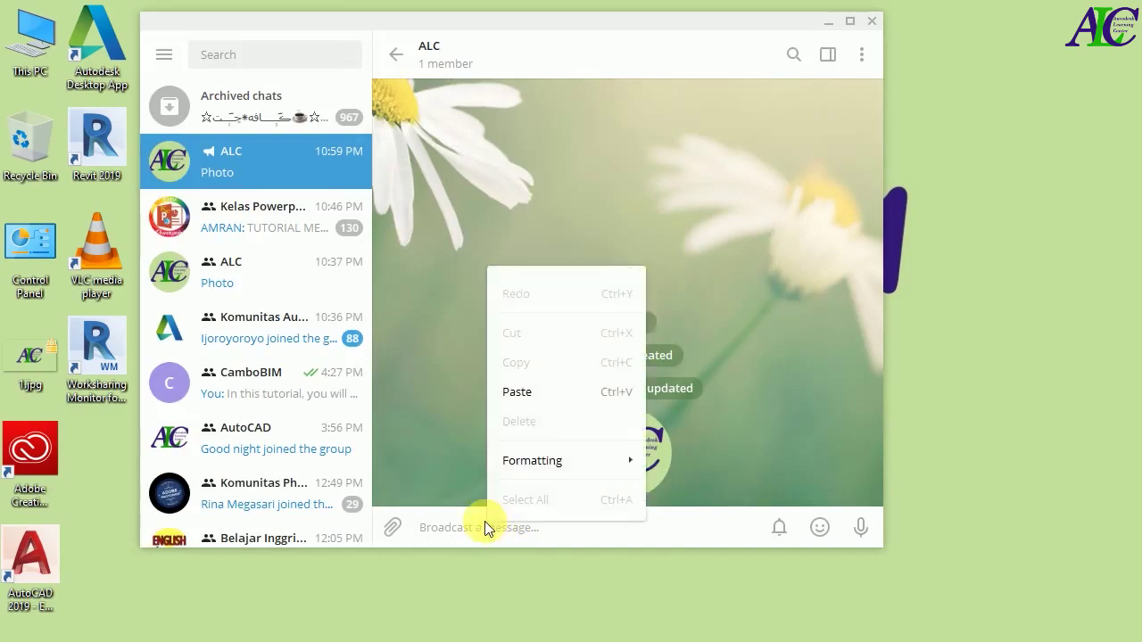
{"action": "left_click", "coordinate": [518, 392]}
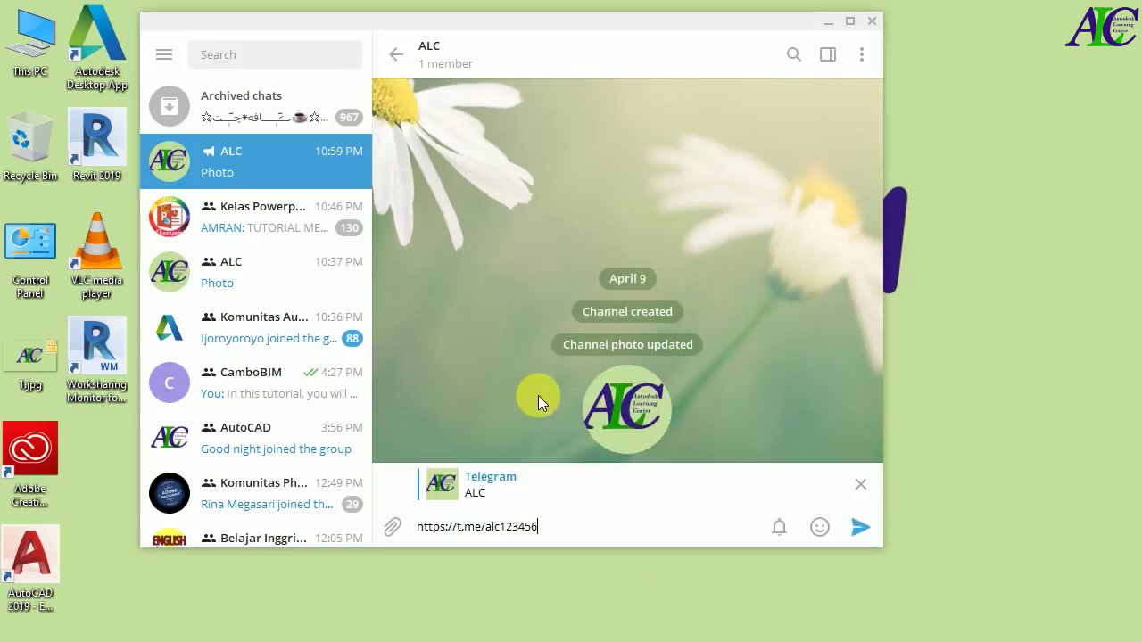
{"action": "key", "text": "Return"}
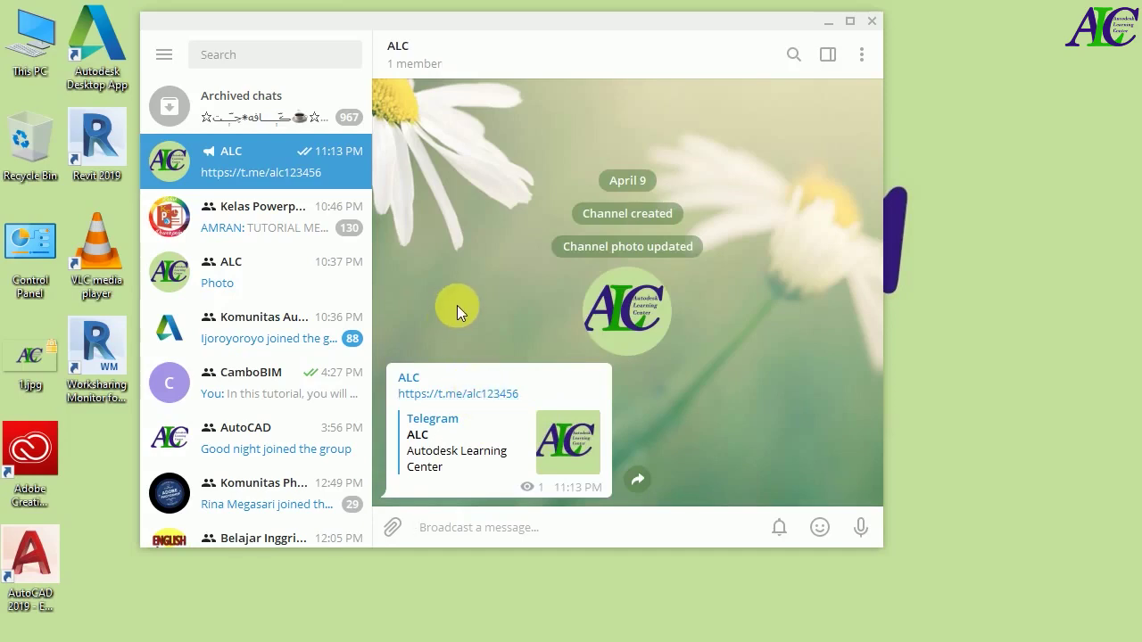
{"action": "left_click", "coordinate": [267, 277]}
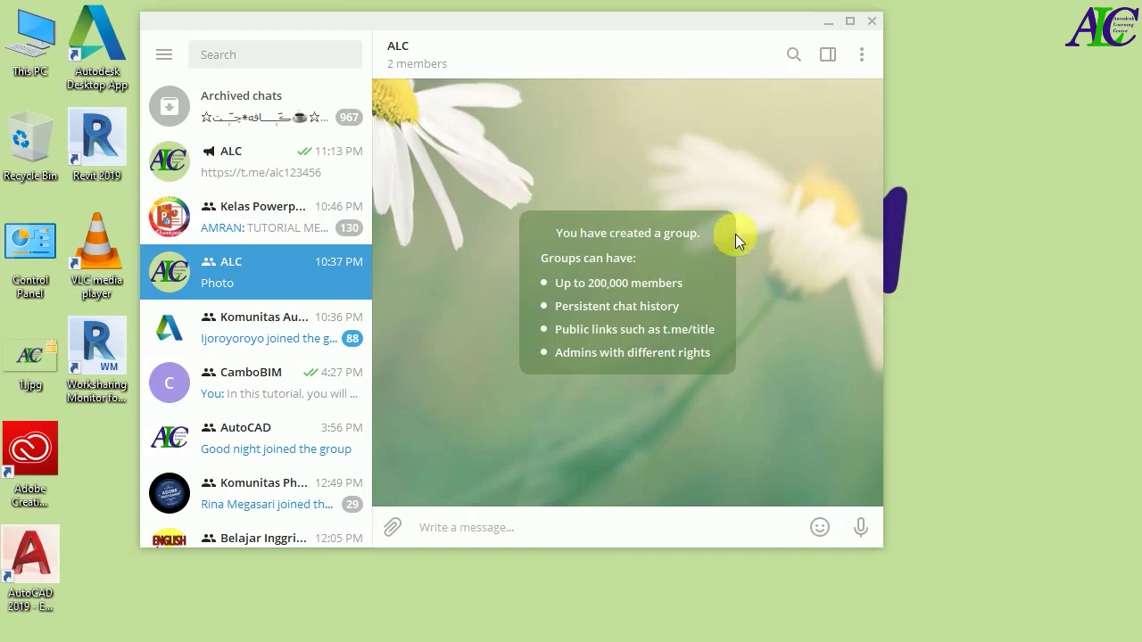
Copy the group's public link t.me/alc12345 from the group info
{"action": "left_click", "coordinate": [862, 58]}
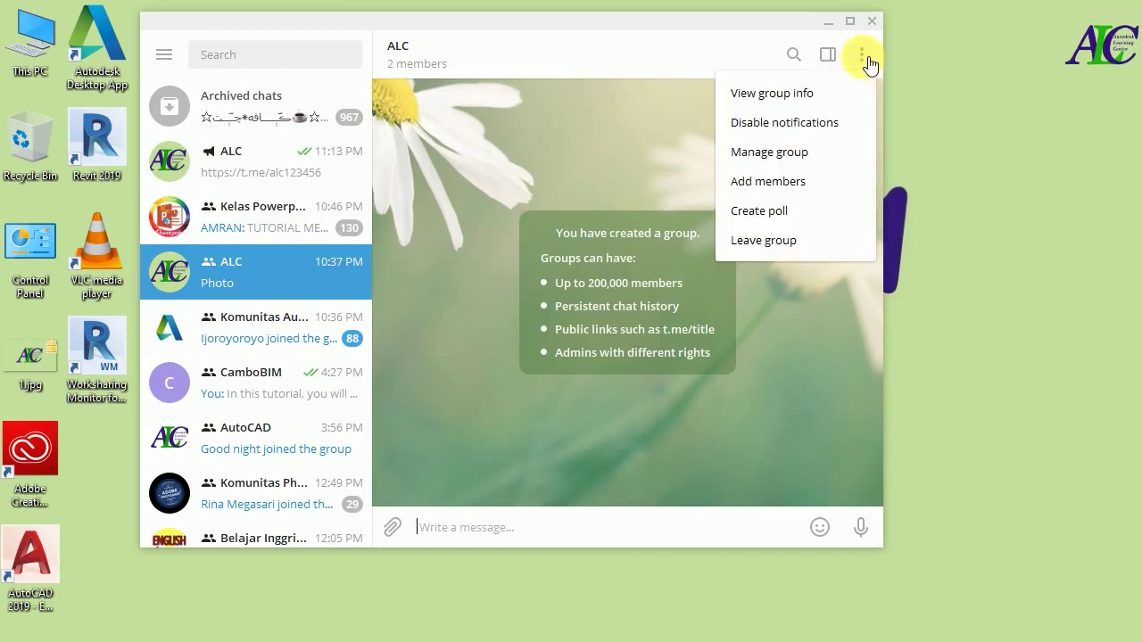
{"action": "left_click", "coordinate": [776, 93]}
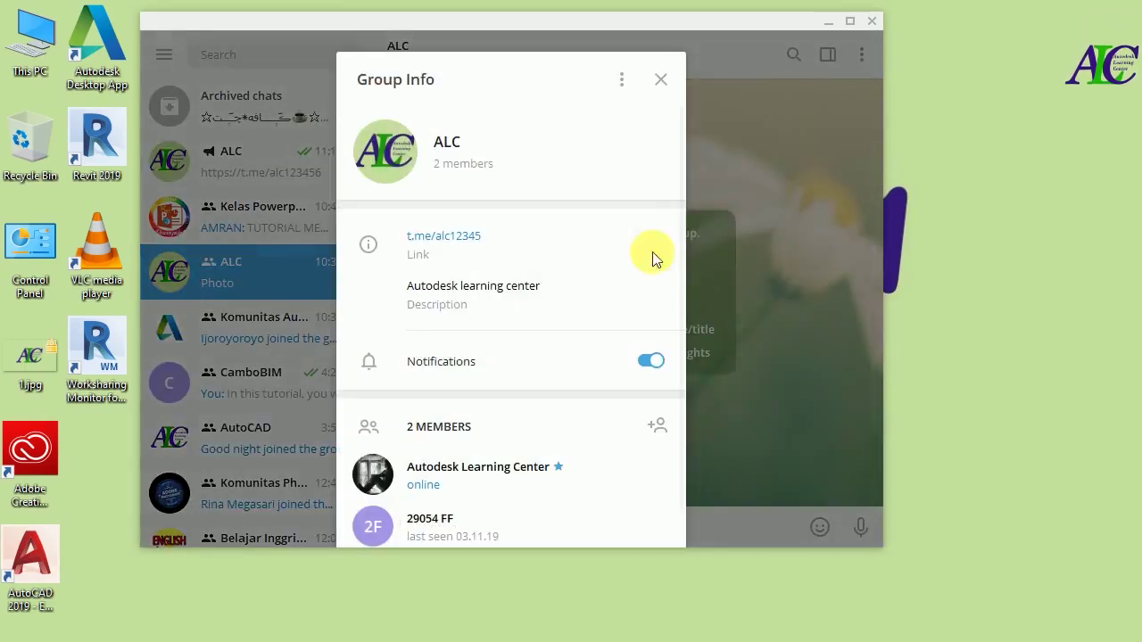
{"action": "left_click", "coordinate": [453, 238]}
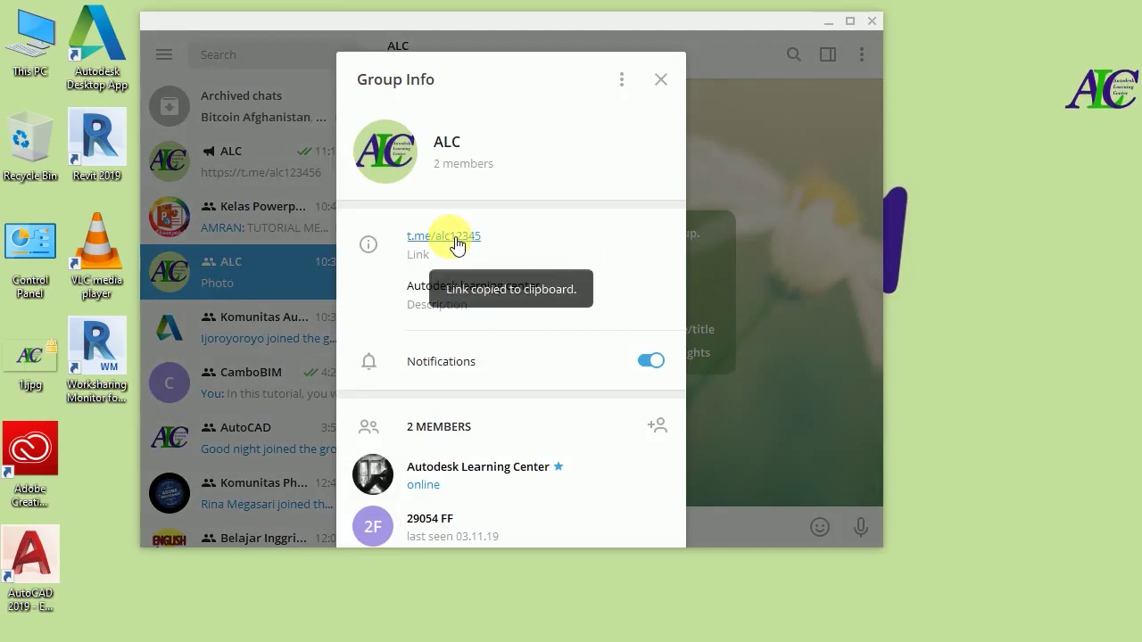
{"action": "left_click", "coordinate": [661, 80]}
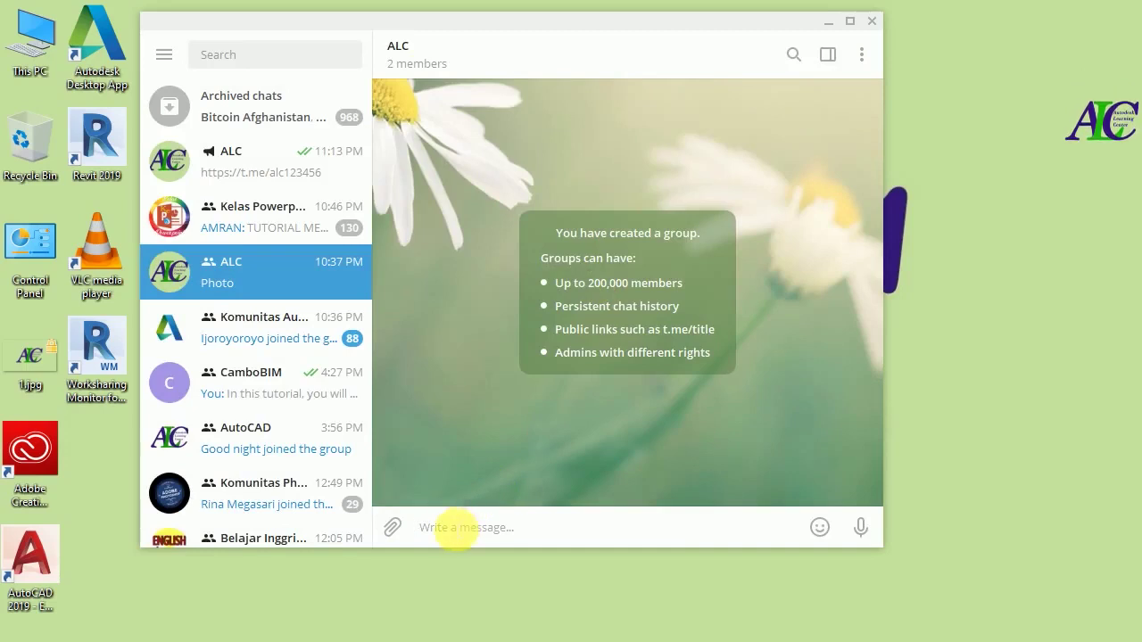
{"action": "right_click", "coordinate": [456, 525]}
{"action": "left_click", "coordinate": [513, 396]}
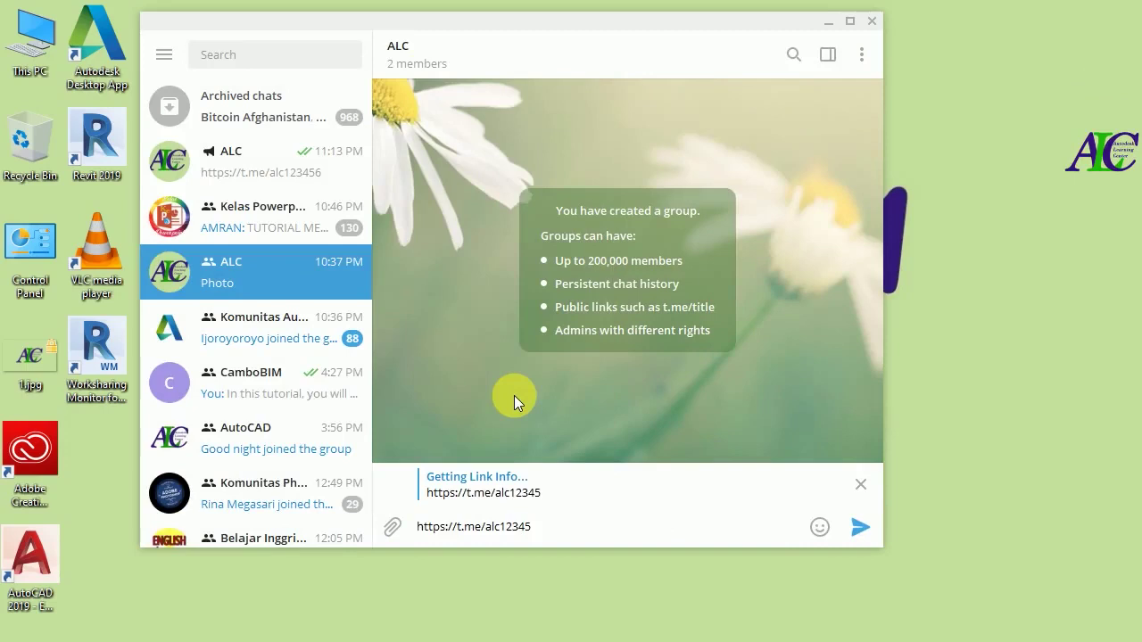
{"action": "key", "text": "Return"}
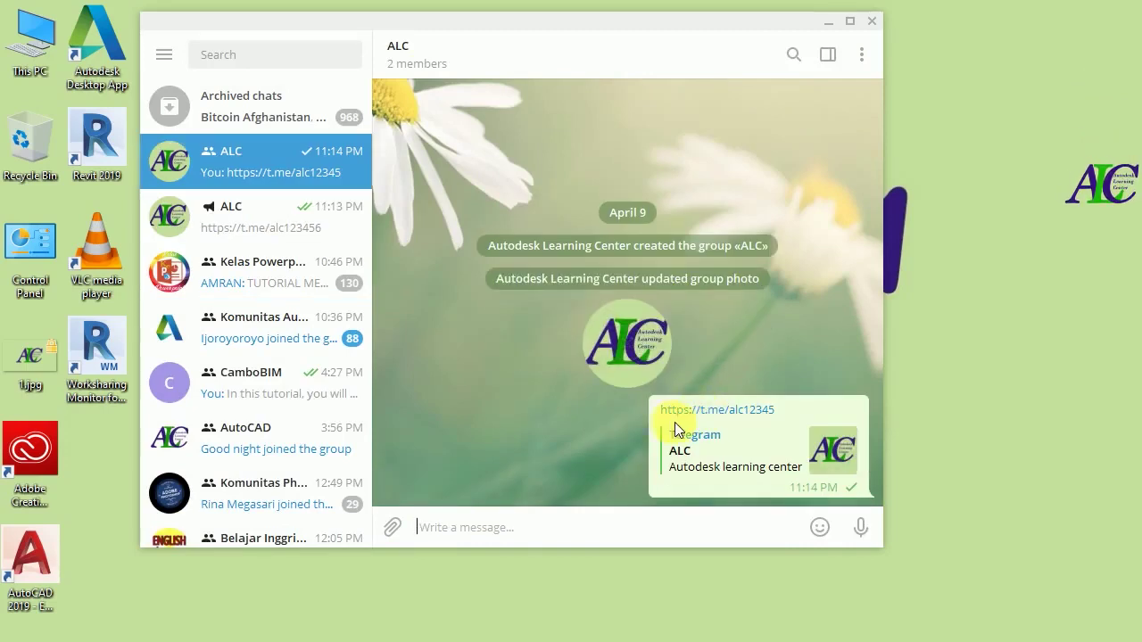
{"action": "left_click", "coordinate": [273, 222]}
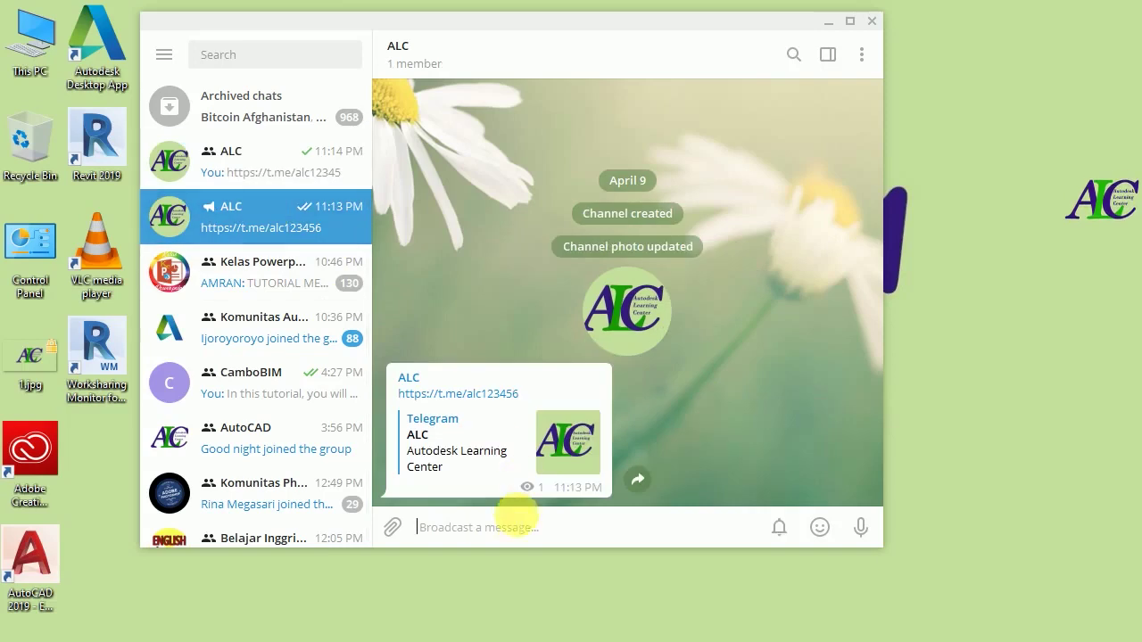
{"action": "right_click", "coordinate": [505, 526]}
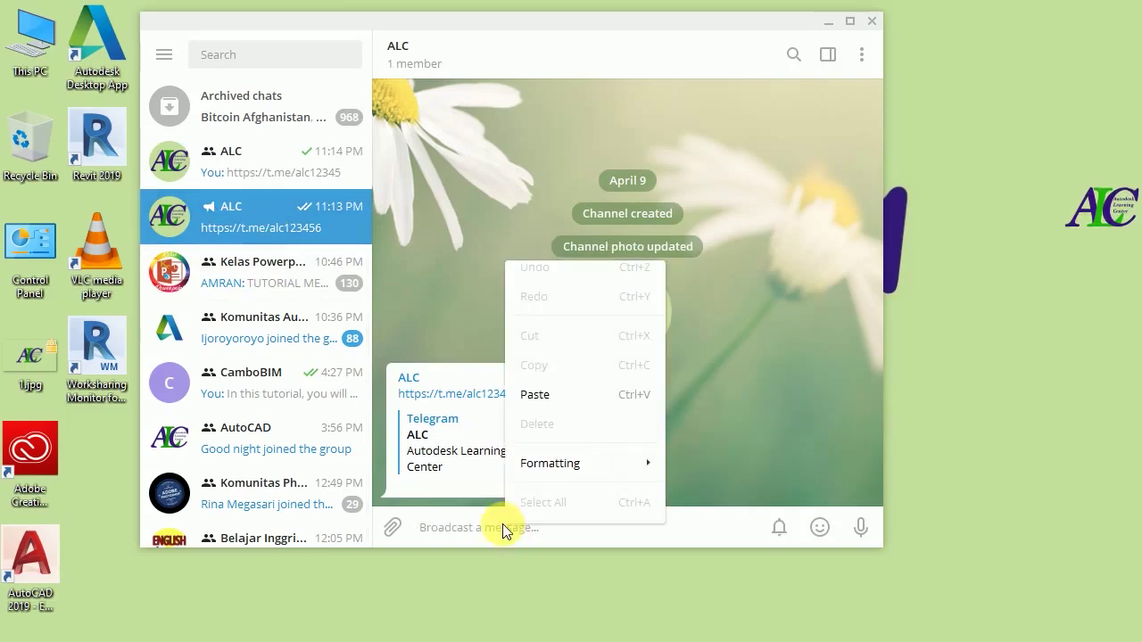
{"action": "left_click", "coordinate": [536, 395]}
{"action": "key", "text": "Return"}
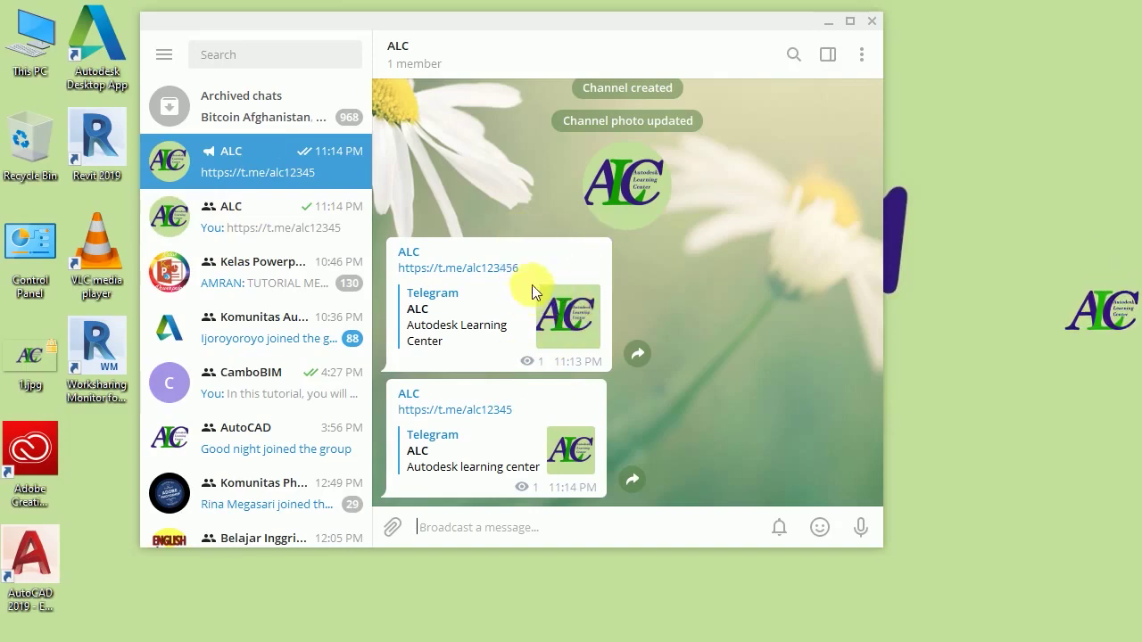
{"action": "left_click", "coordinate": [587, 275]}
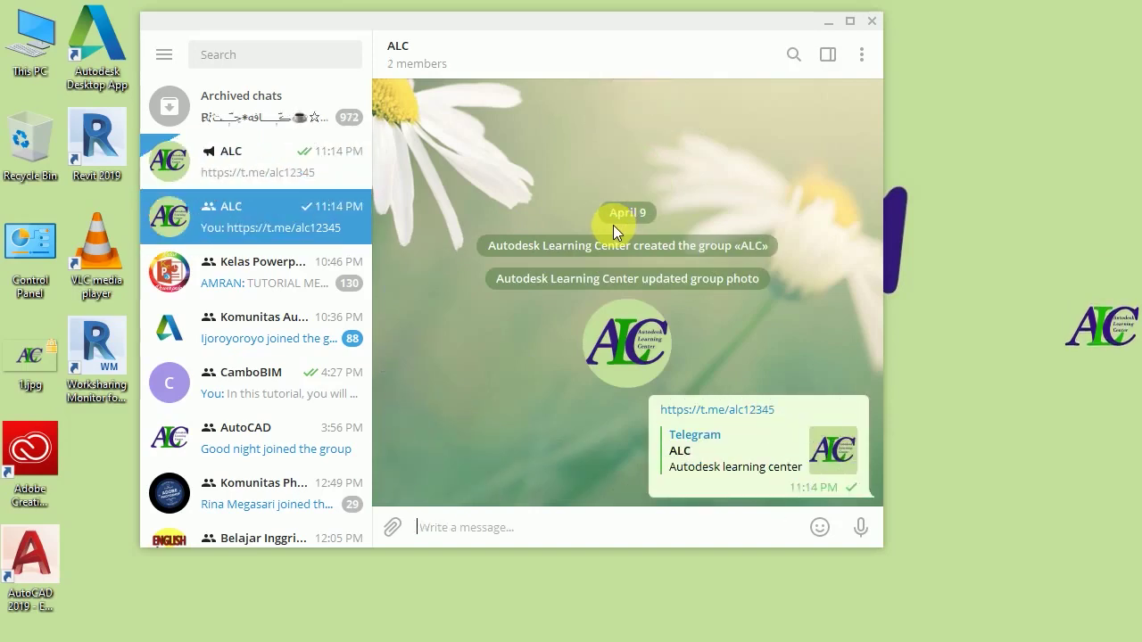
{"action": "left_click", "coordinate": [864, 59]}
{"action": "left_click", "coordinate": [769, 151]}
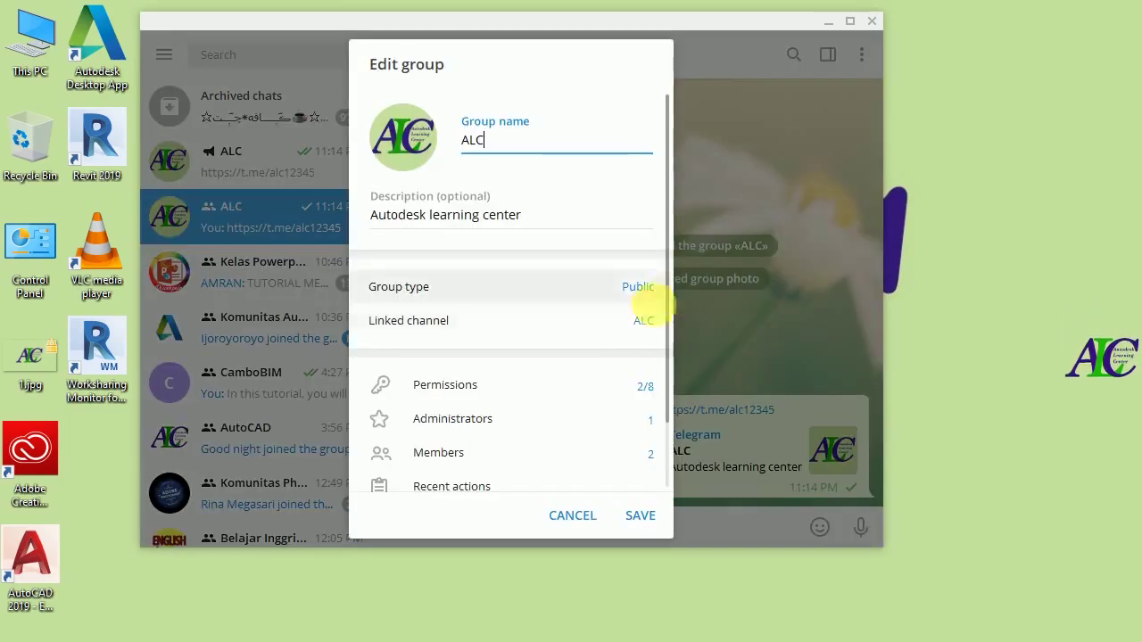
{"action": "left_click", "coordinate": [562, 390]}
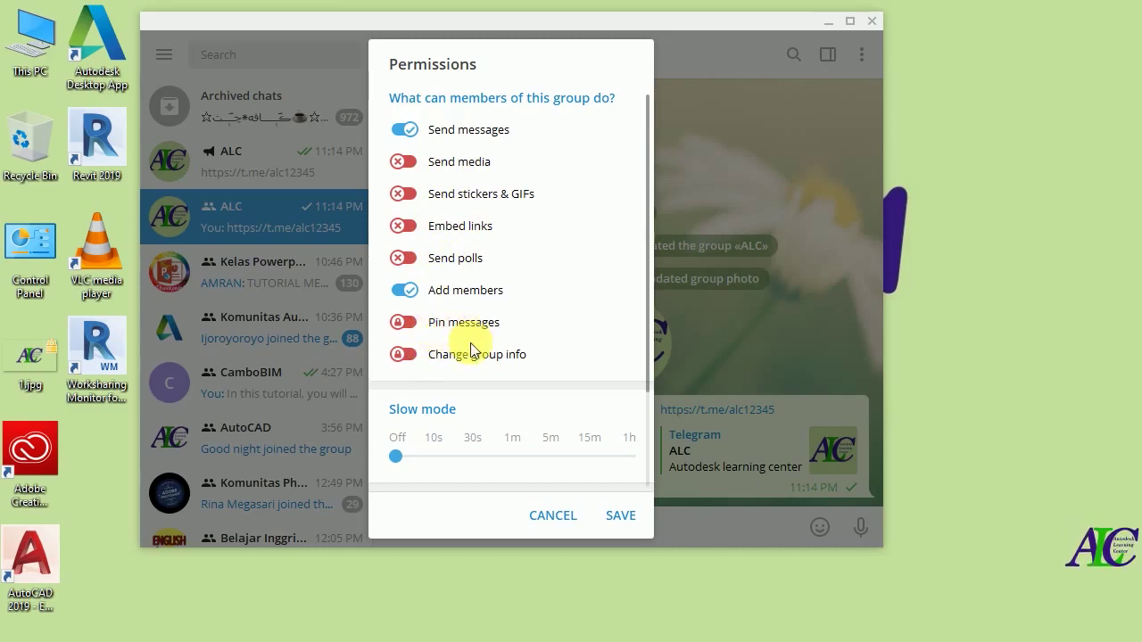
{"action": "left_click", "coordinate": [549, 518]}
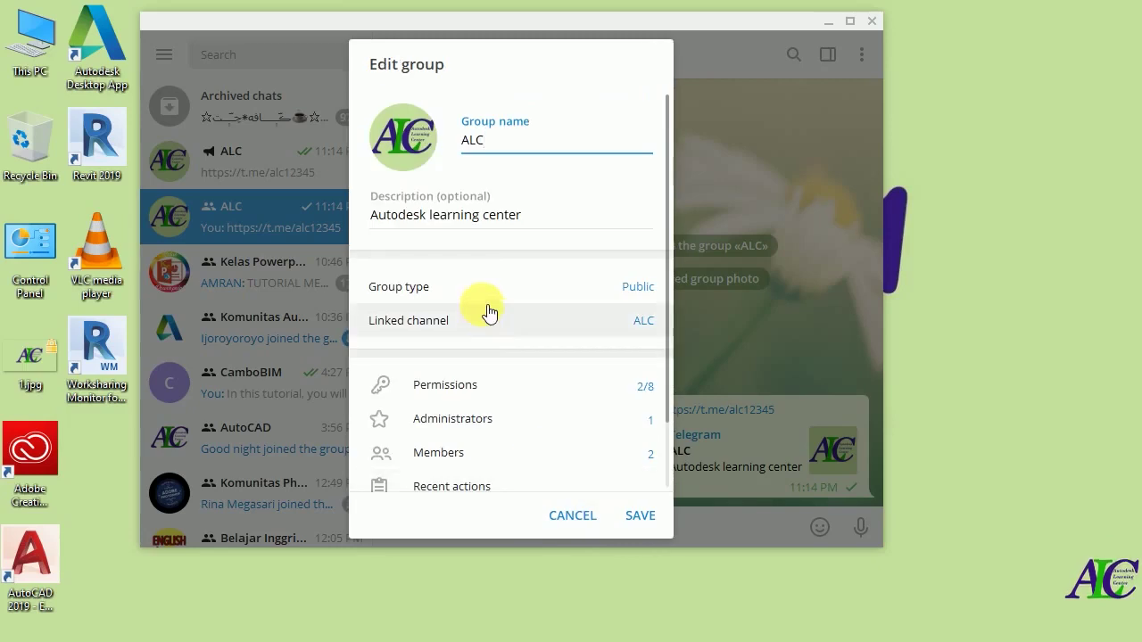
{"action": "left_click", "coordinate": [578, 517]}
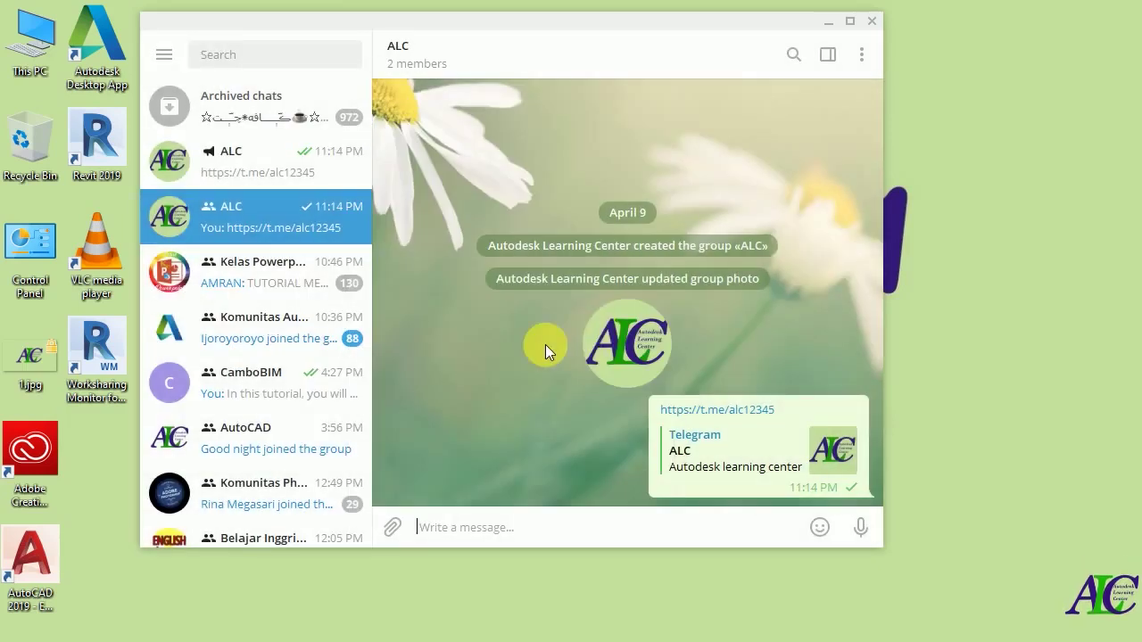